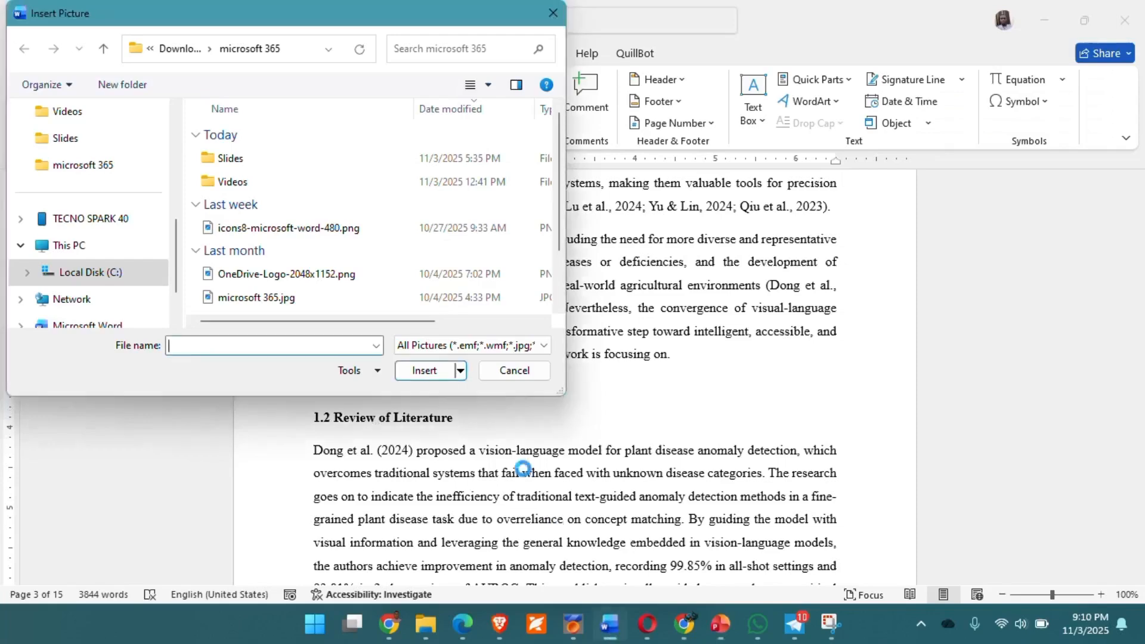
{"action": "left_click", "coordinate": [520, 371]}
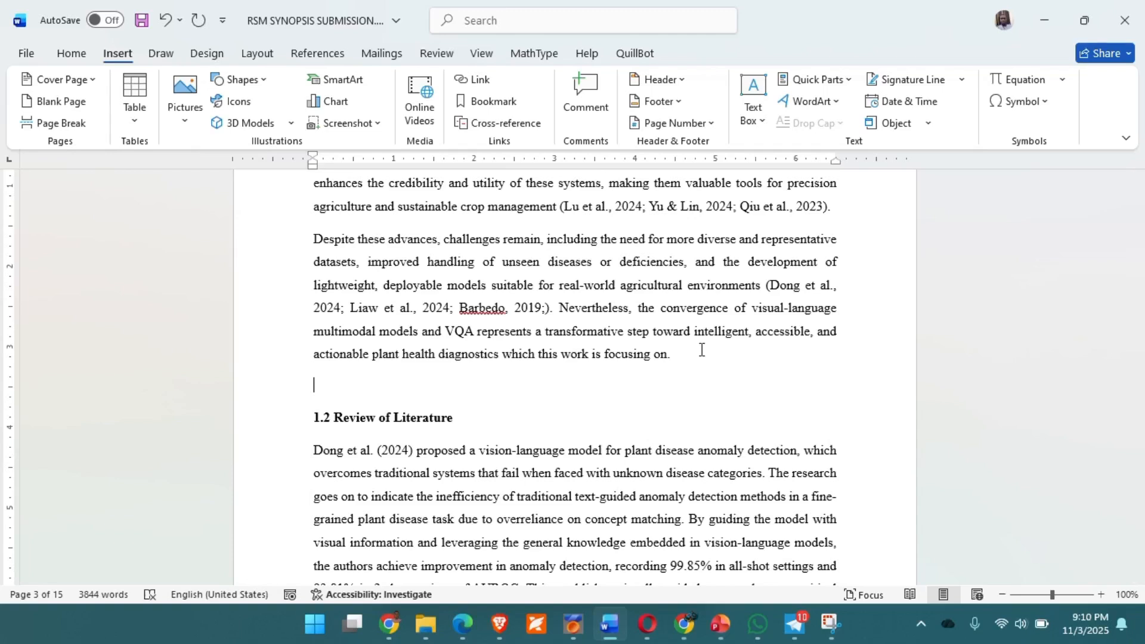
{"action": "left_click", "coordinate": [72, 55]}
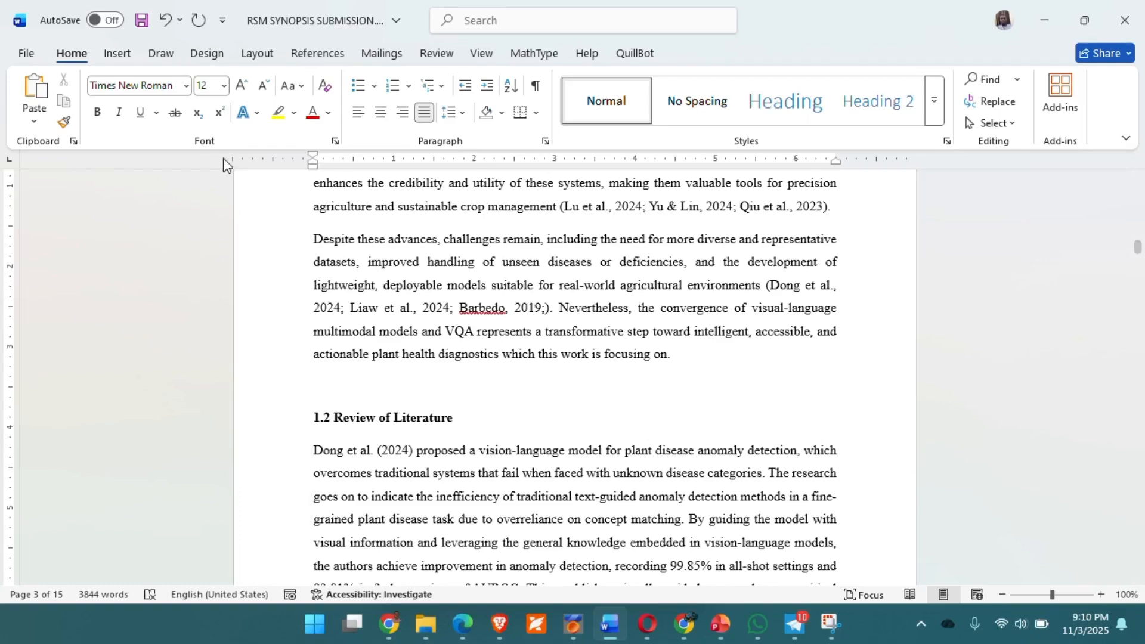
Insert the picture icons8-microsoft-word-480.png from this device on the blank line above the heading 1.2 Review of Literature
{"action": "left_click", "coordinate": [117, 54]}
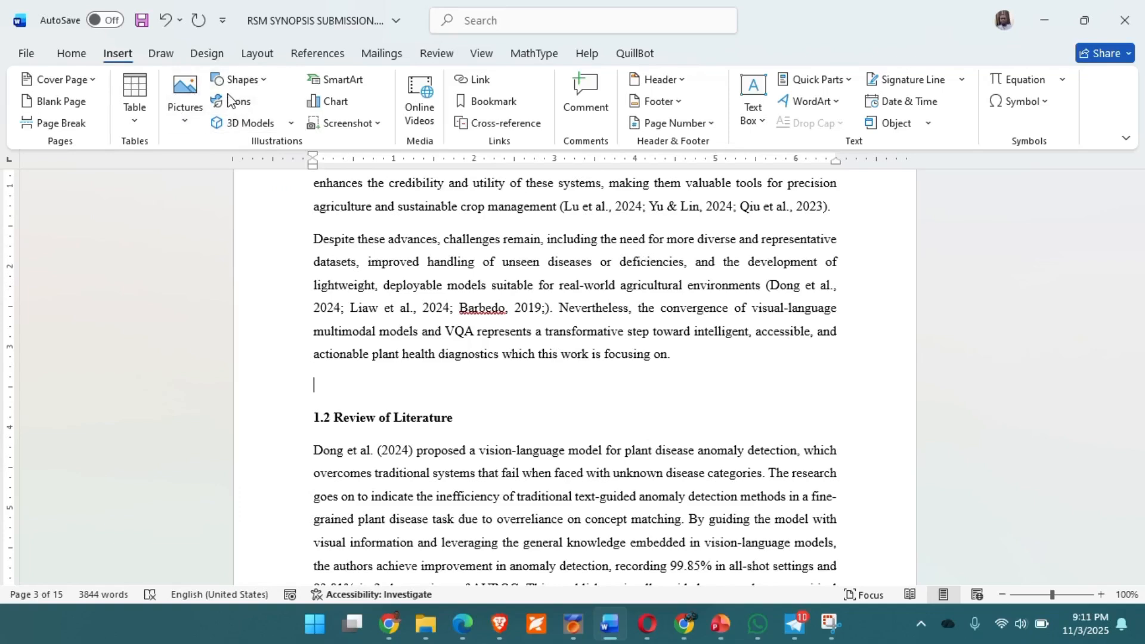
{"action": "left_click", "coordinate": [186, 125]}
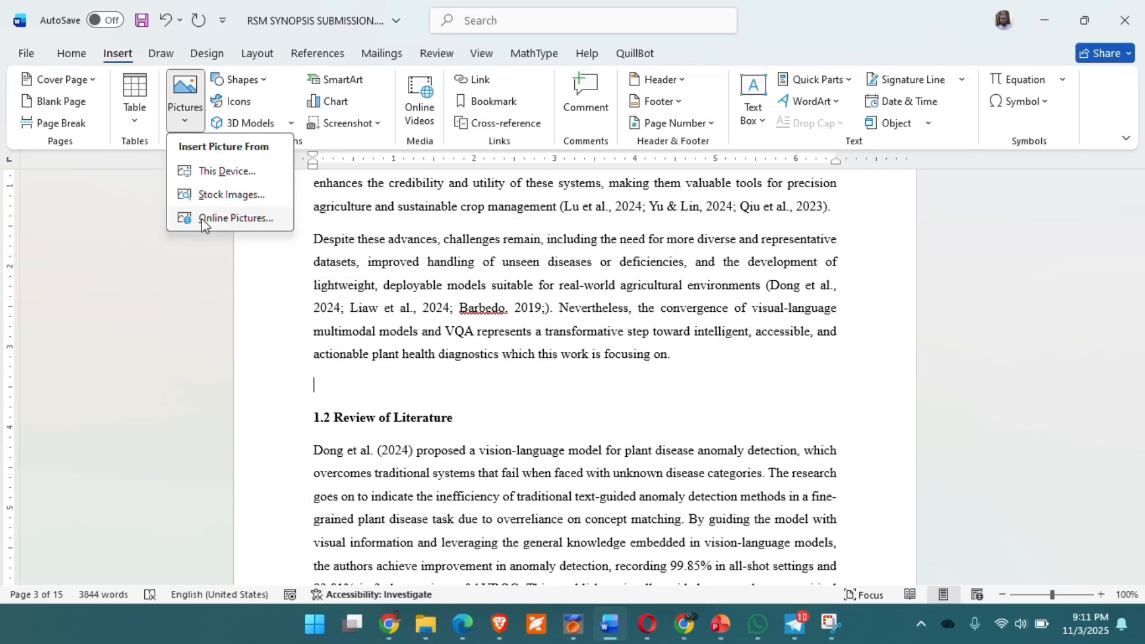
{"action": "left_click", "coordinate": [228, 173]}
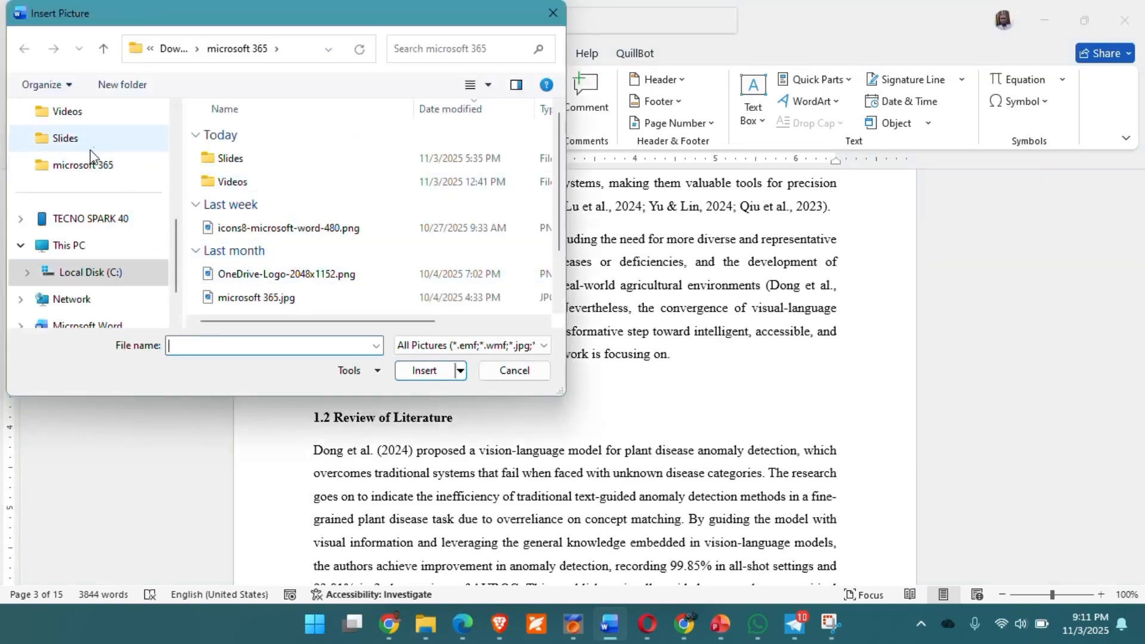
{"action": "left_click", "coordinate": [258, 229]}
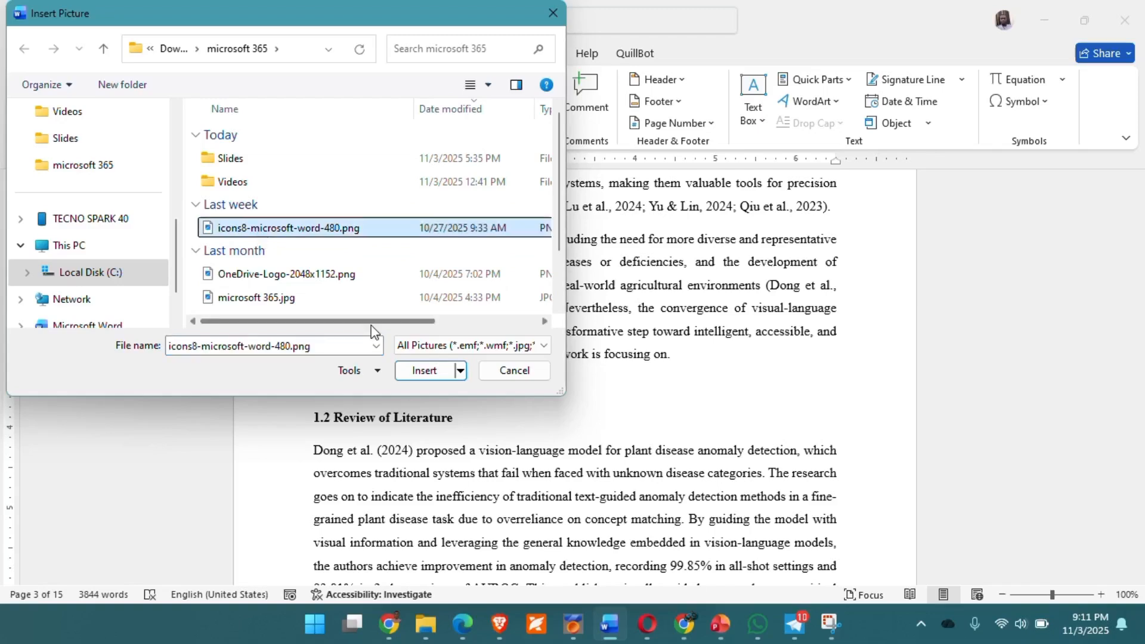
{"action": "left_click", "coordinate": [423, 375]}
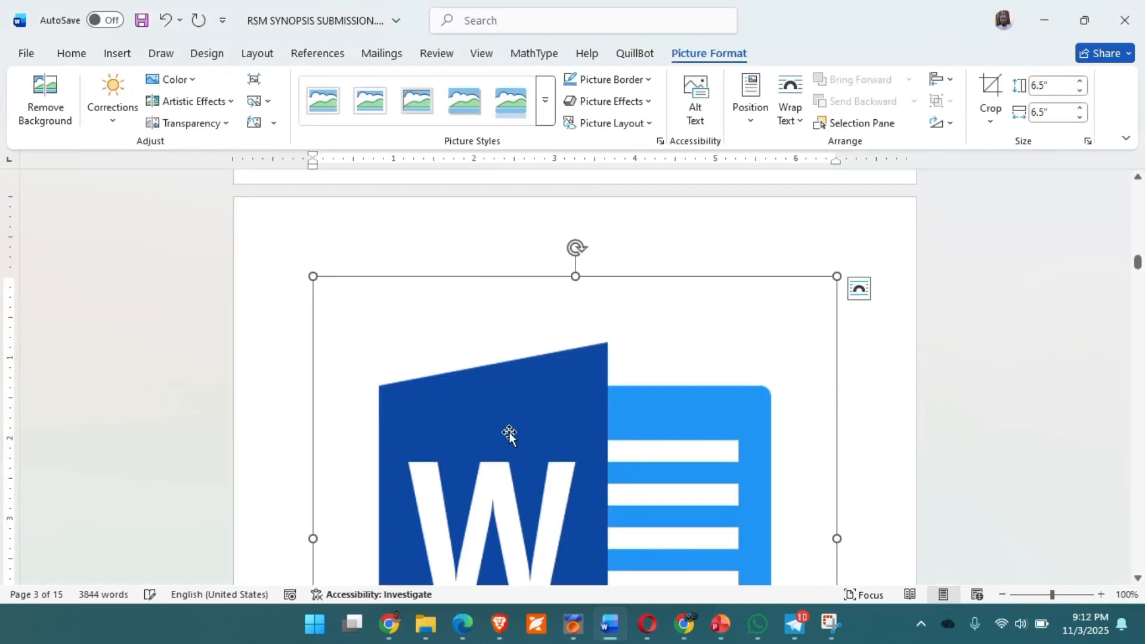
Shrink the inserted Word logo picture proportionally to about 3.38" by 3.38"
{"action": "scroll", "coordinate": [510, 434], "scroll_direction": "down", "scroll_amount": 6}
{"action": "scroll", "coordinate": [509, 434], "scroll_direction": "up", "scroll_amount": 7}
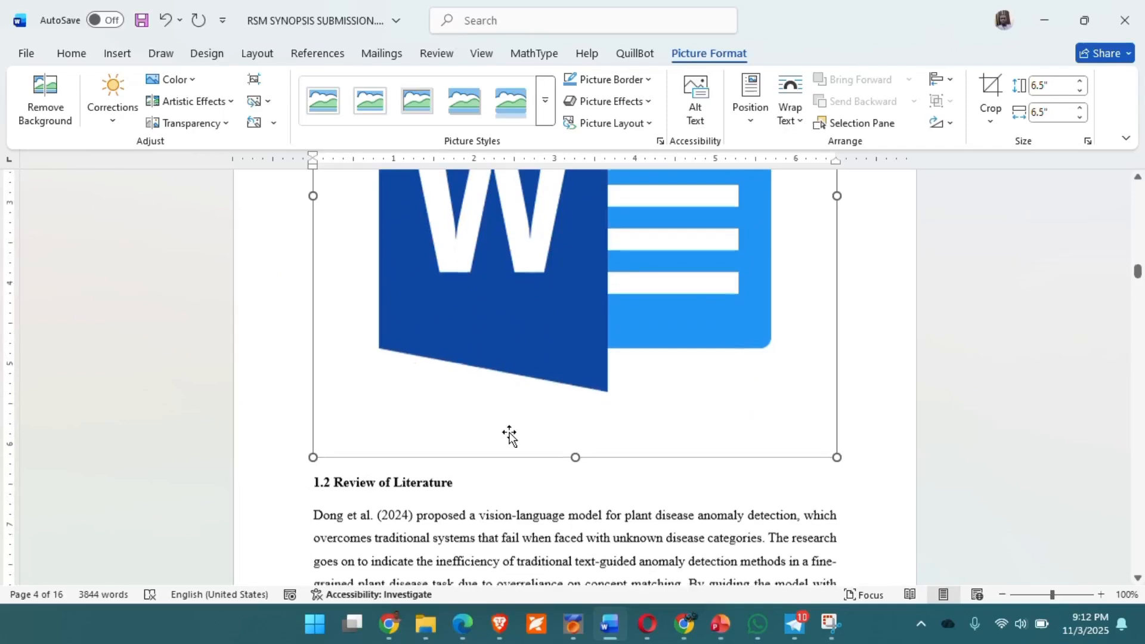
{"action": "scroll", "coordinate": [510, 433], "scroll_direction": "down", "scroll_amount": 7}
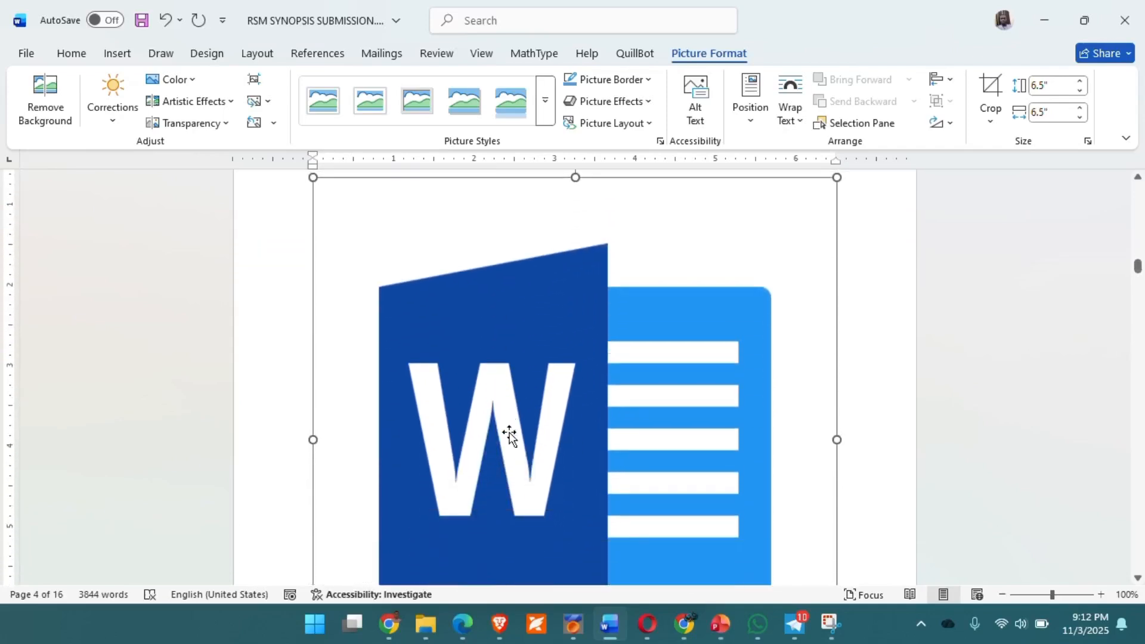
{"action": "scroll", "coordinate": [509, 434], "scroll_direction": "up", "scroll_amount": 6}
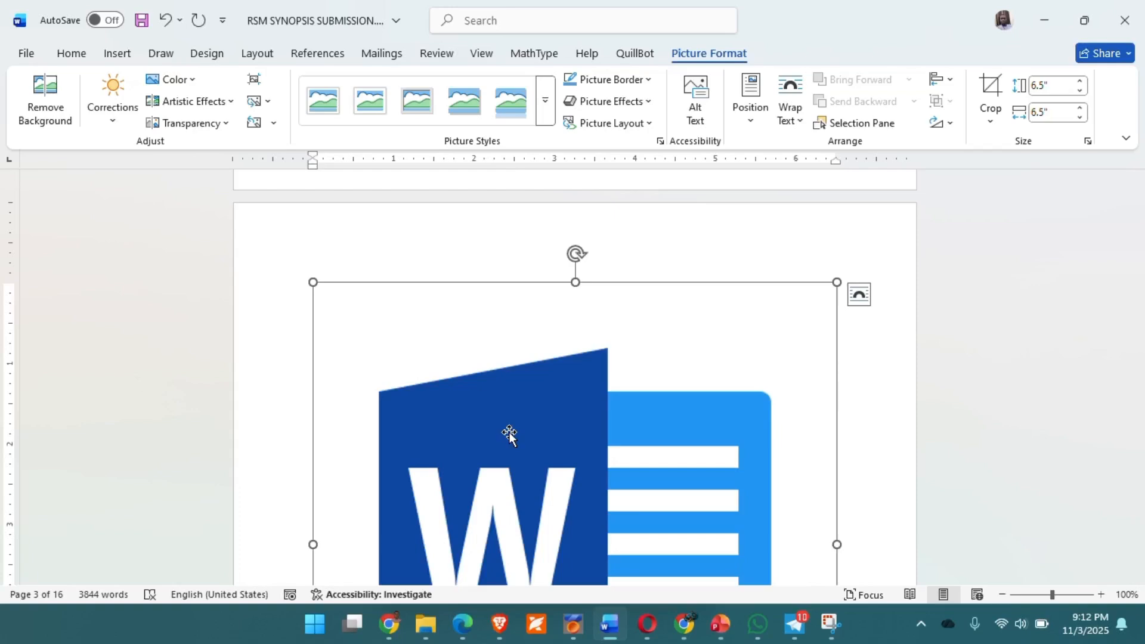
{"action": "scroll", "coordinate": [473, 392], "scroll_direction": "down", "scroll_amount": 8}
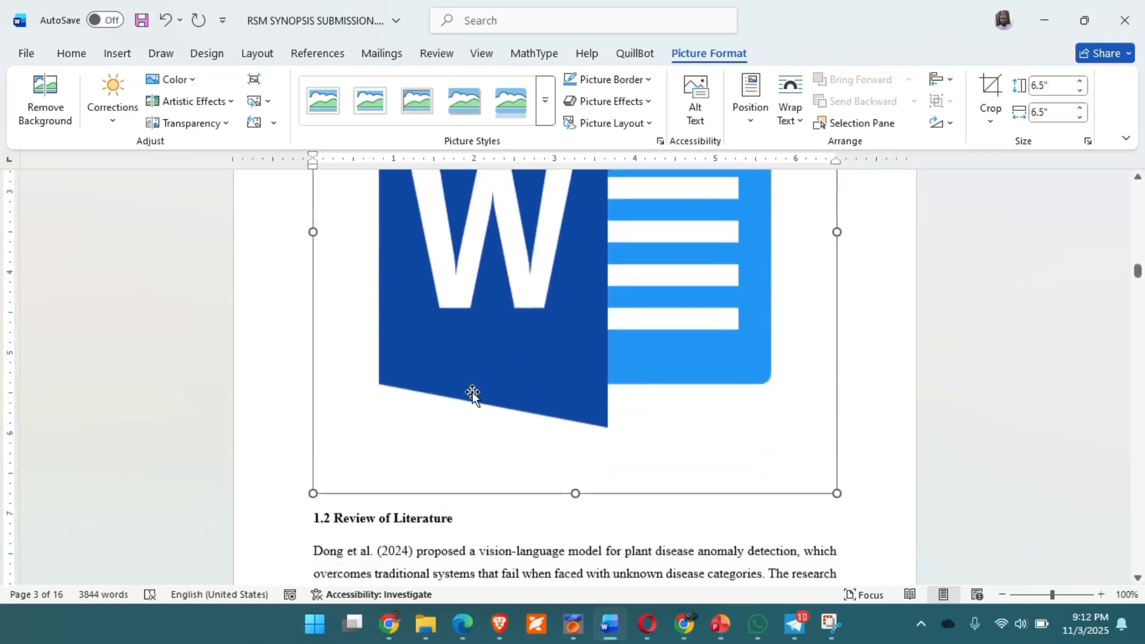
{"action": "scroll", "coordinate": [472, 392], "scroll_direction": "up", "scroll_amount": 7}
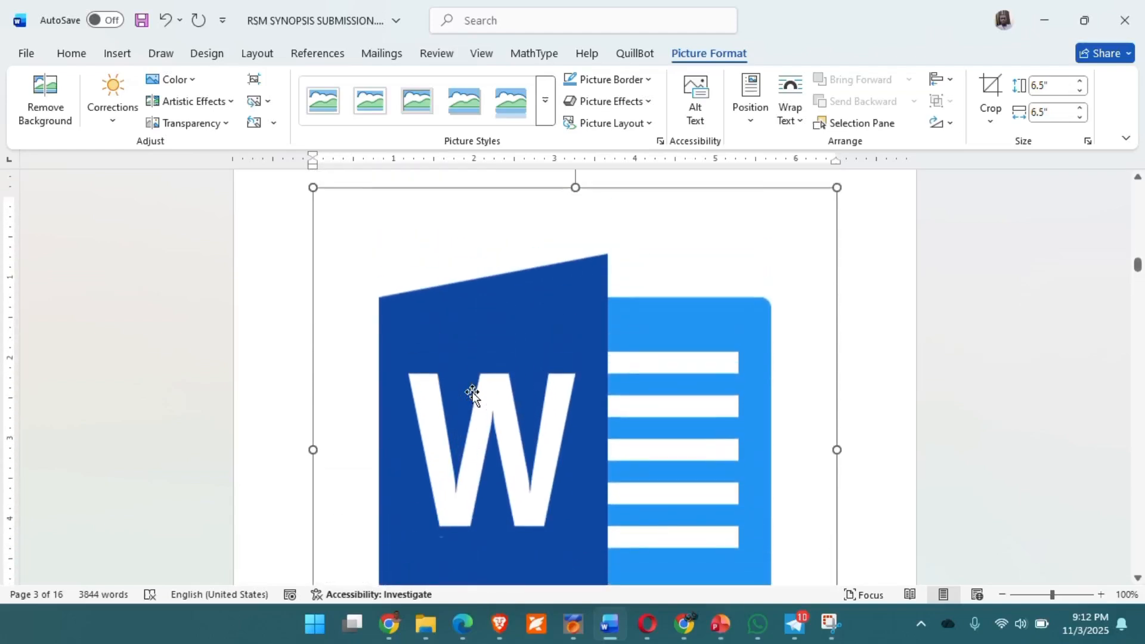
{"action": "scroll", "coordinate": [472, 392], "scroll_direction": "up", "scroll_amount": 1}
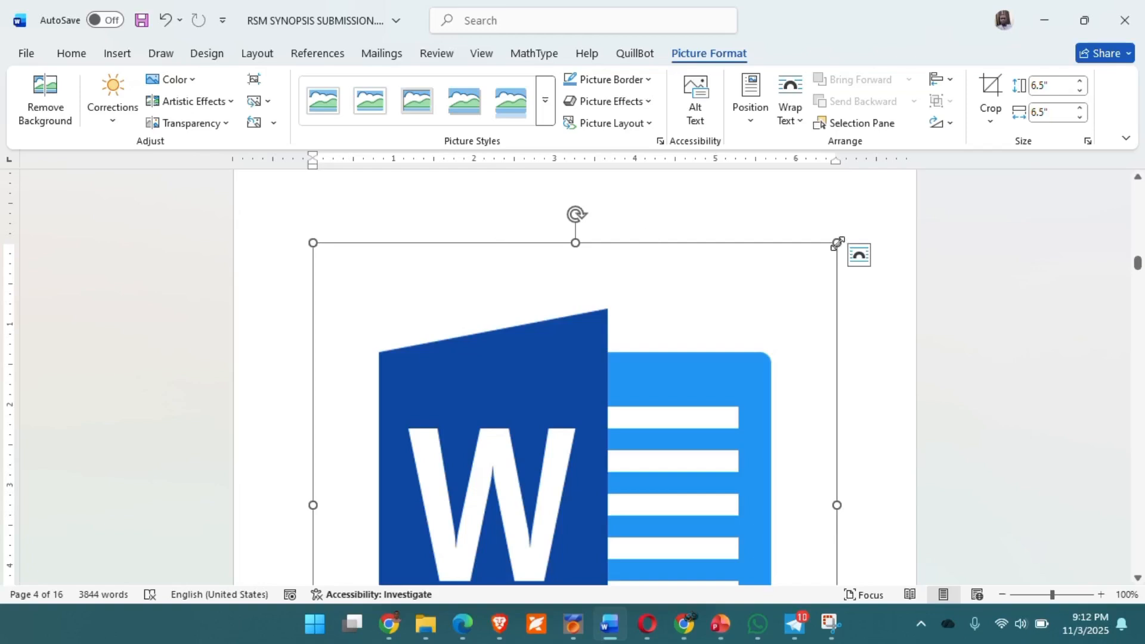
{"action": "left_click_drag", "start_coordinate": [836, 242], "coordinate": [318, 495]}
Stretch the Word logo picture to about 3.76" wide and 3.73" high
{"action": "scroll", "coordinate": [317, 501], "scroll_direction": "down", "scroll_amount": 1}
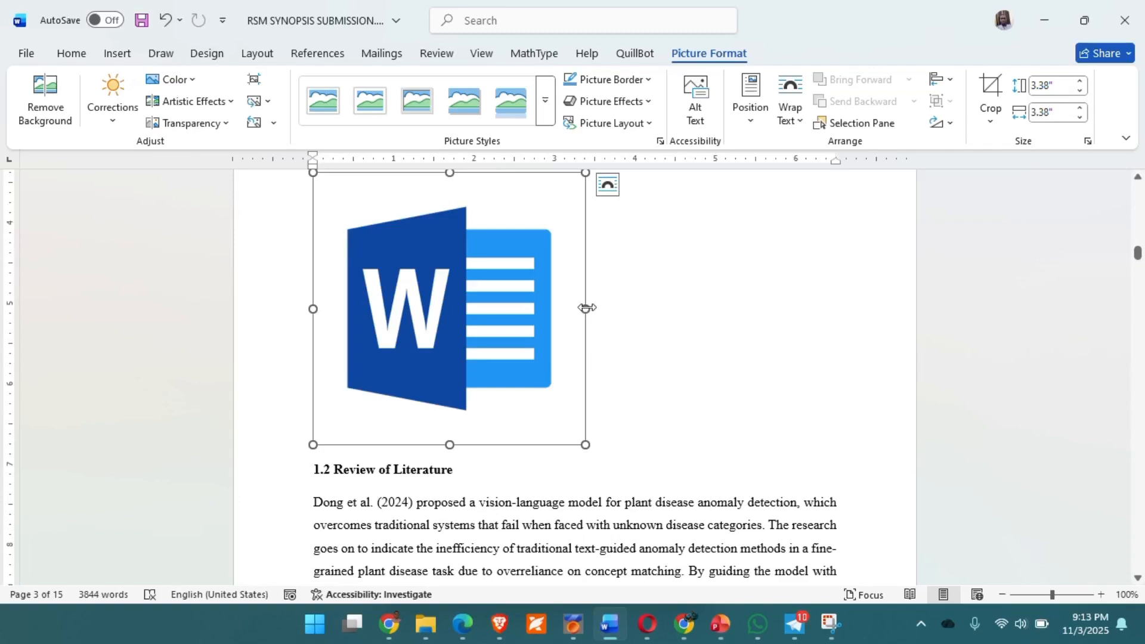
{"action": "left_click_drag", "start_coordinate": [585, 308], "coordinate": [615, 307]}
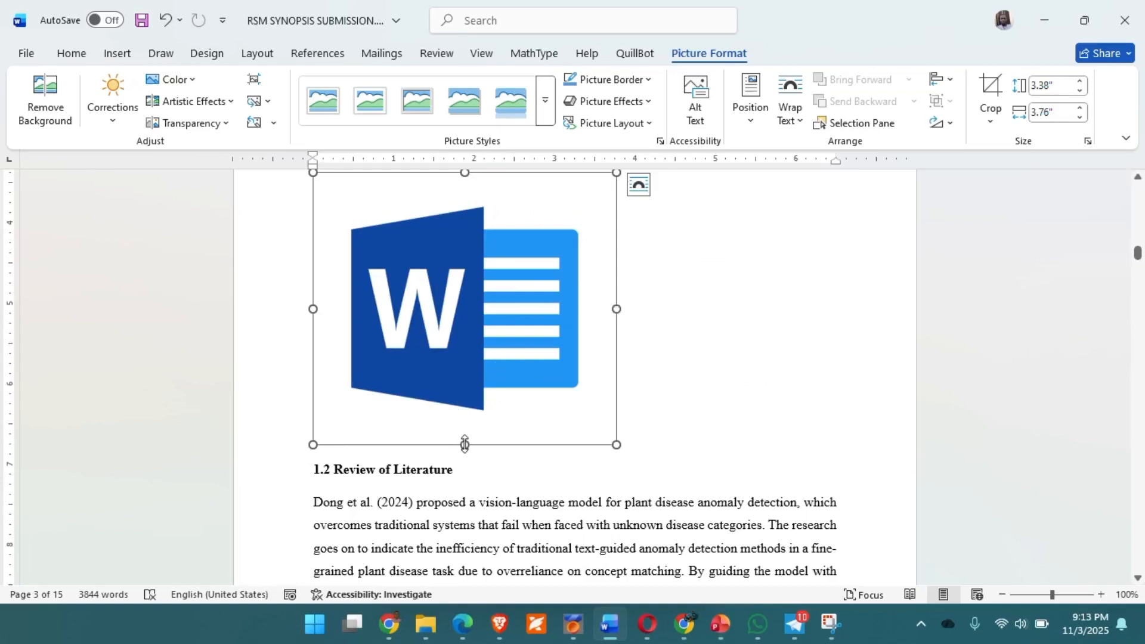
{"action": "left_click_drag", "start_coordinate": [464, 444], "coordinate": [465, 472]}
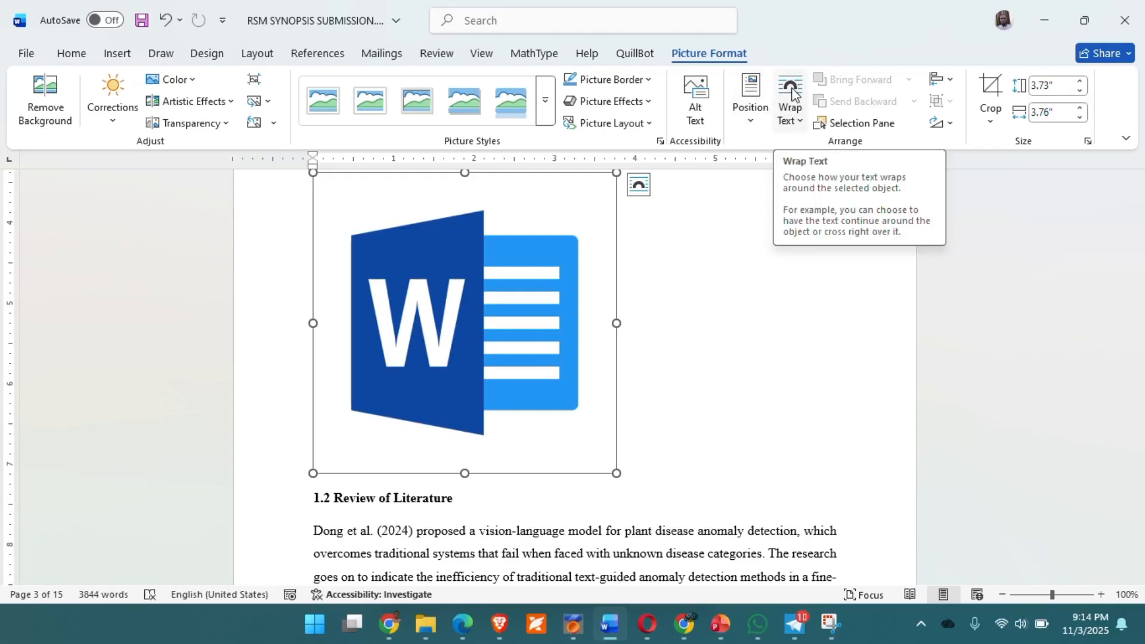
Examine the text wrapping and layout choices available for the Word logo picture
{"action": "left_click", "coordinate": [800, 122]}
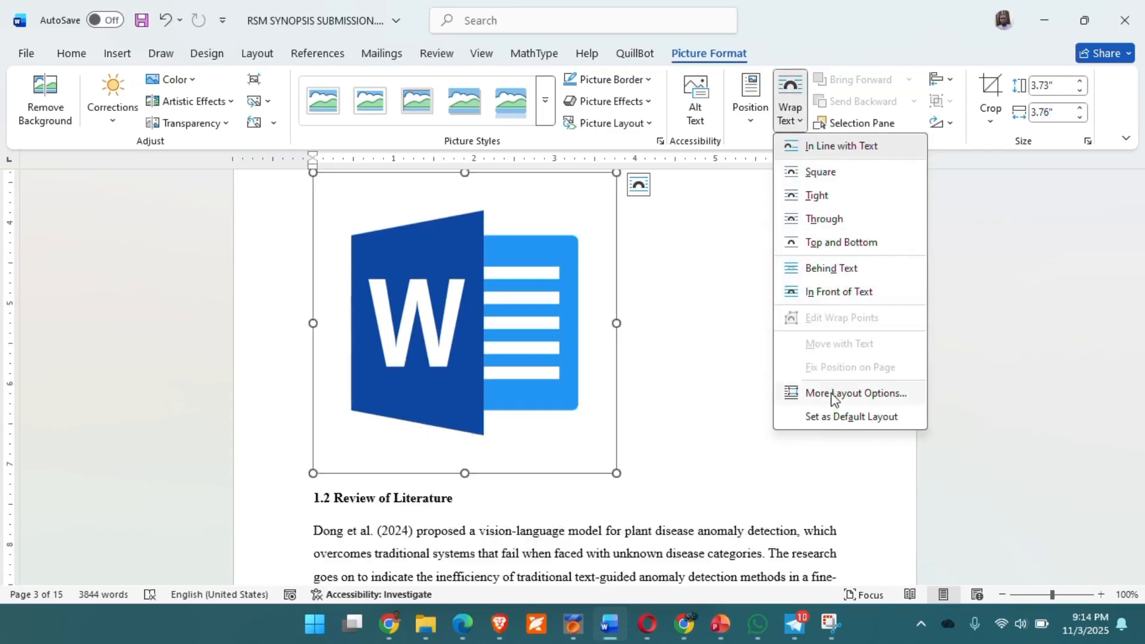
{"action": "left_click", "coordinate": [720, 225]}
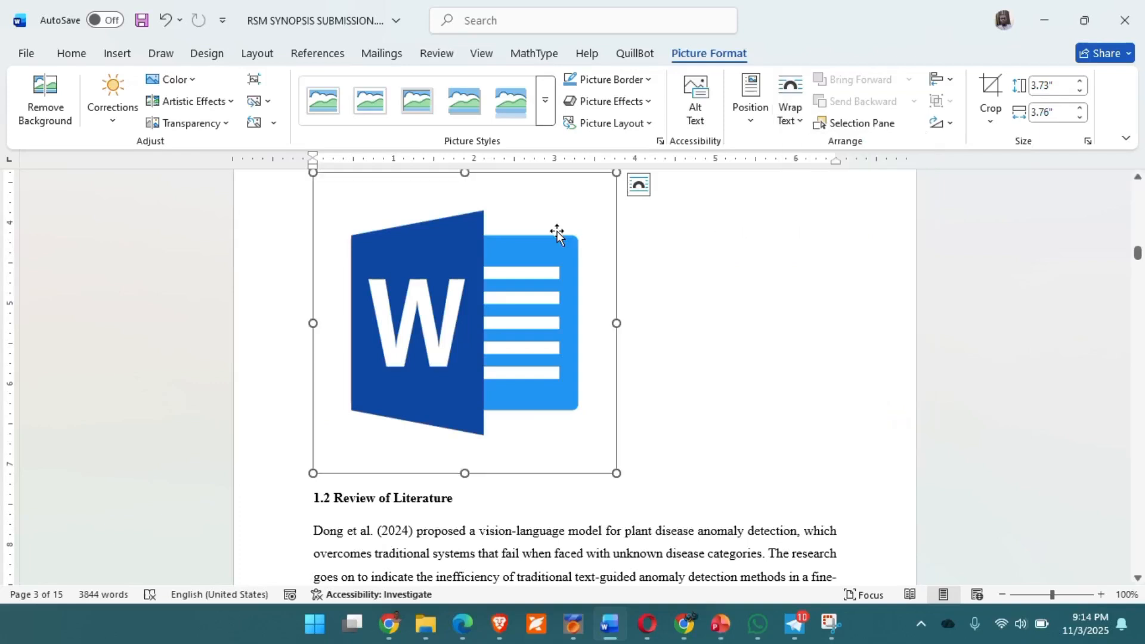
{"action": "left_click", "coordinate": [644, 191]}
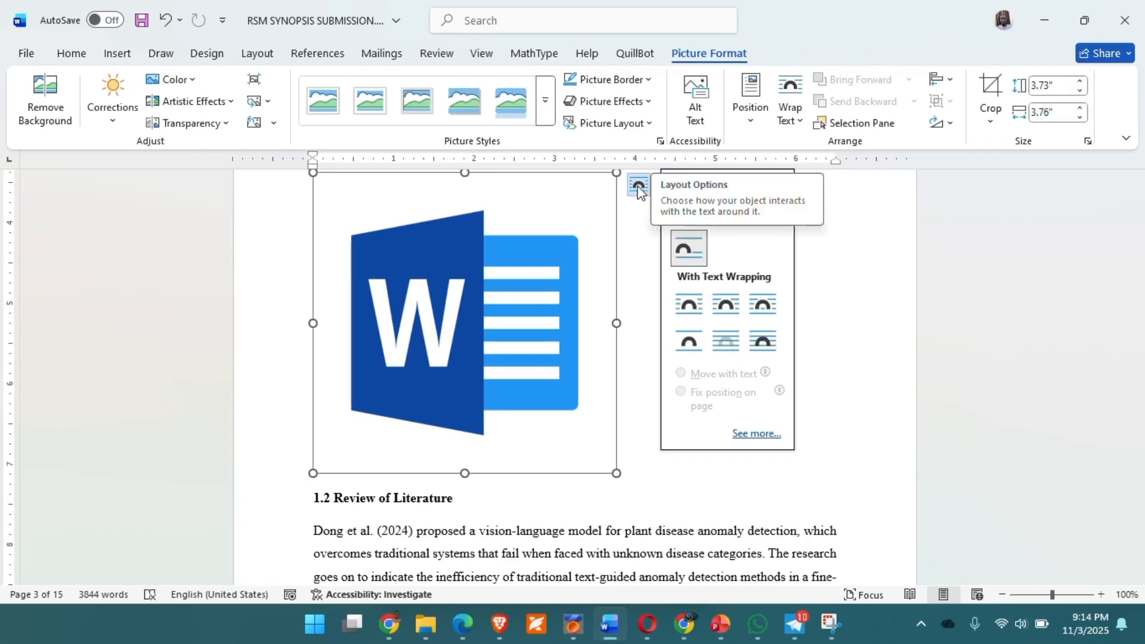
{"action": "left_click", "coordinate": [798, 123]}
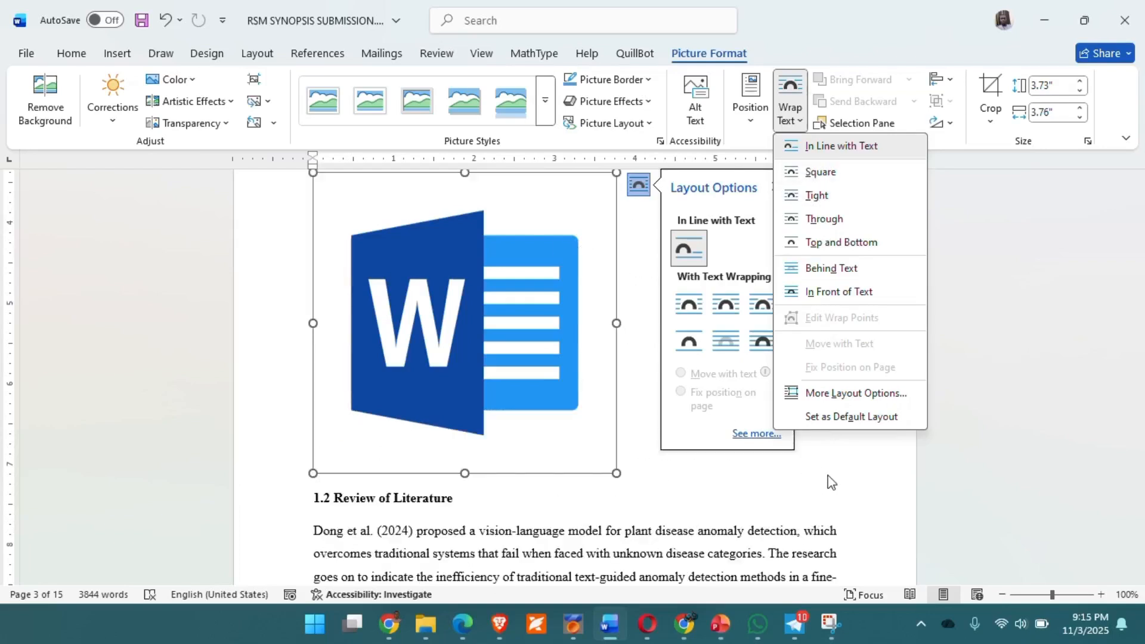
{"action": "left_click", "coordinate": [845, 482]}
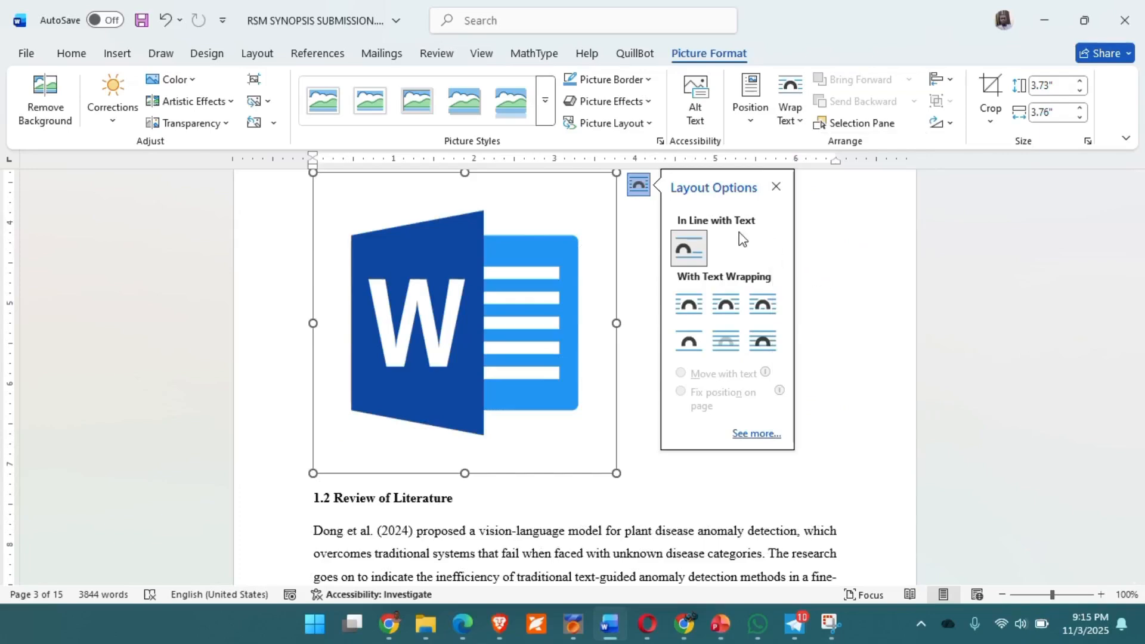
Choose In Line with Text for the Word logo picture and pull the 1.2 Review of Literature heading onto the picture's line
{"action": "left_click", "coordinate": [683, 239]}
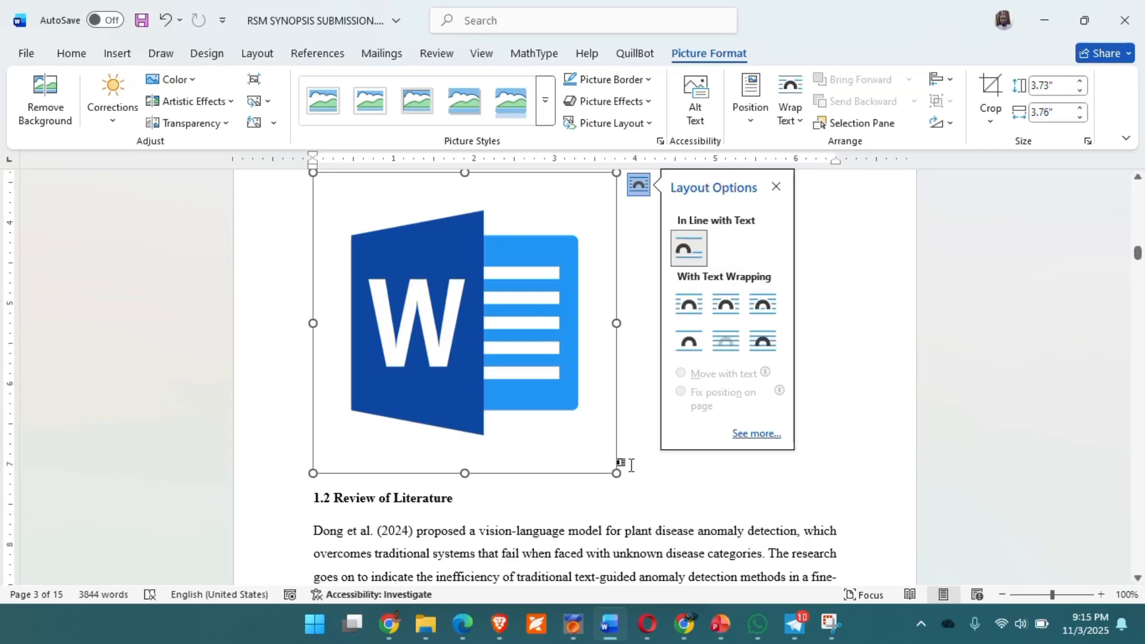
{"action": "left_click", "coordinate": [622, 459]}
{"action": "double_click", "coordinate": [631, 465]}
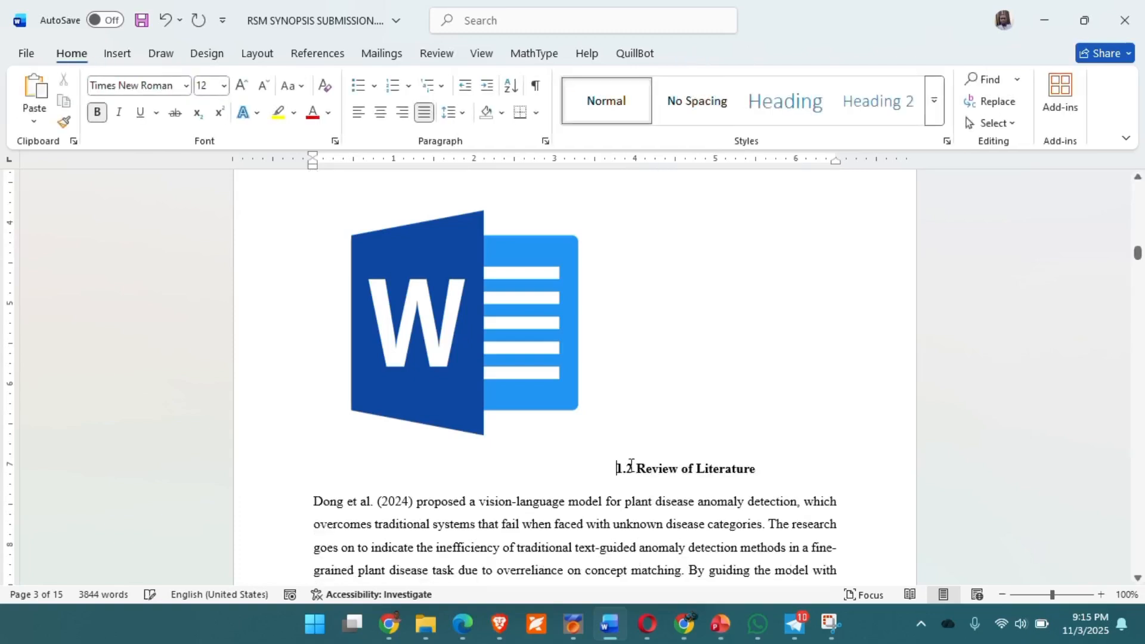
Set the Word logo picture's text wrapping to Square and close its layout options
{"action": "left_click", "coordinate": [472, 323]}
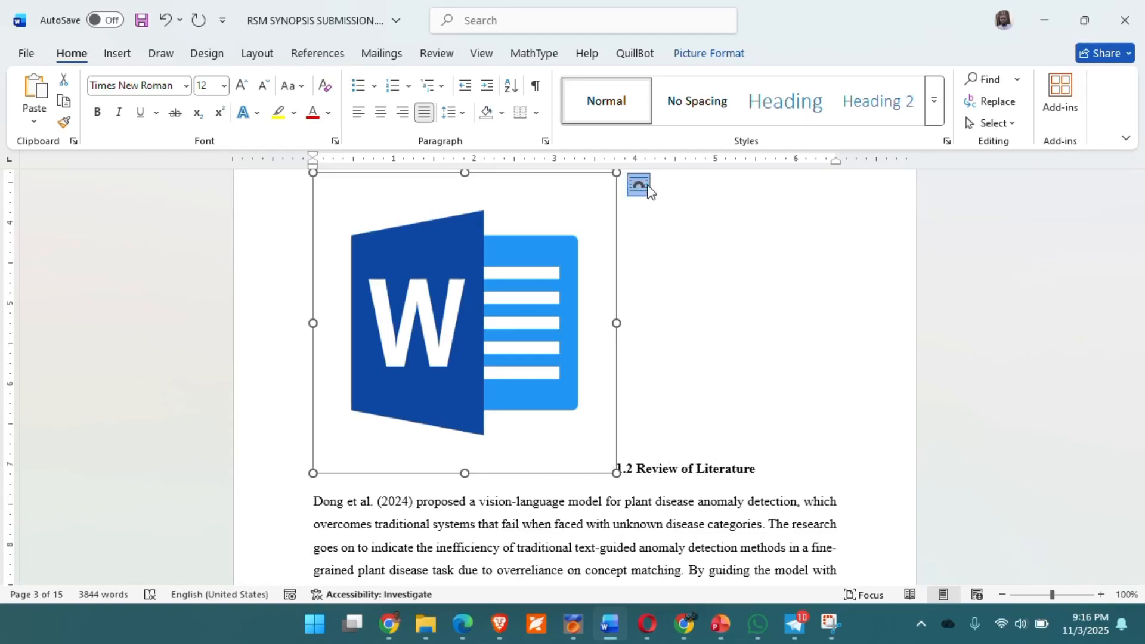
{"action": "left_click", "coordinate": [649, 190]}
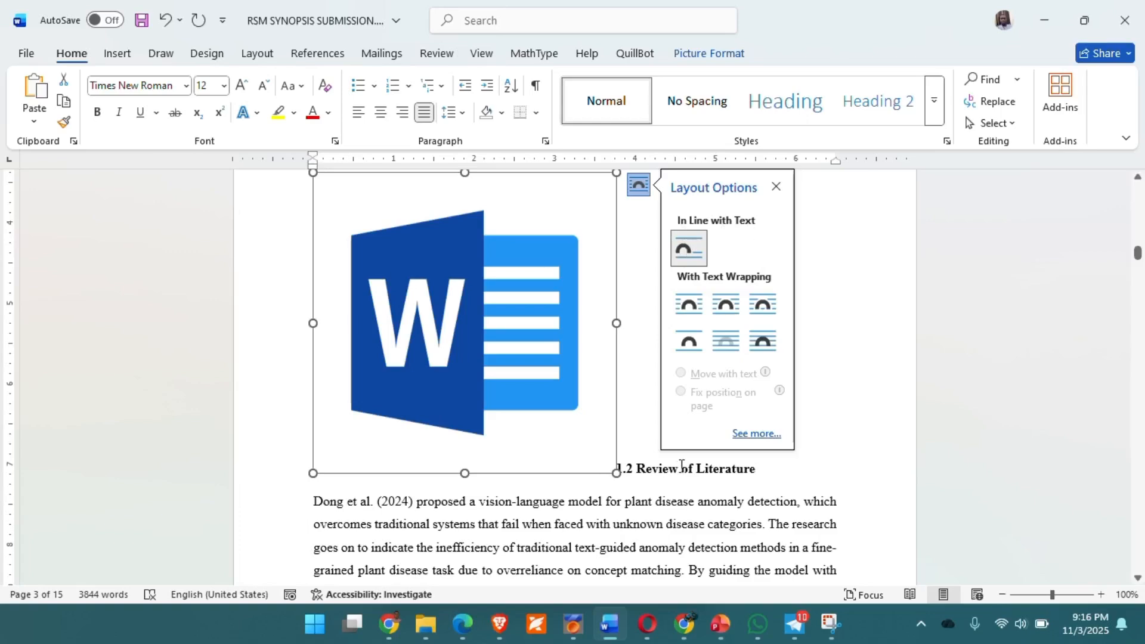
{"action": "left_click", "coordinate": [693, 307]}
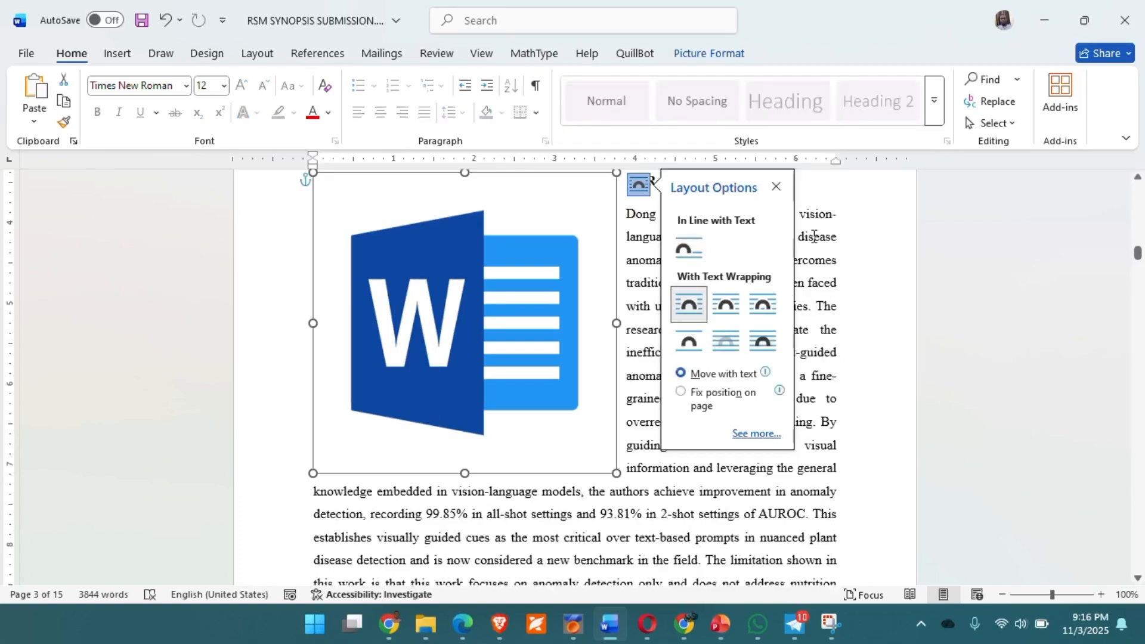
{"action": "left_click", "coordinate": [776, 187]}
{"action": "left_click", "coordinate": [826, 185]}
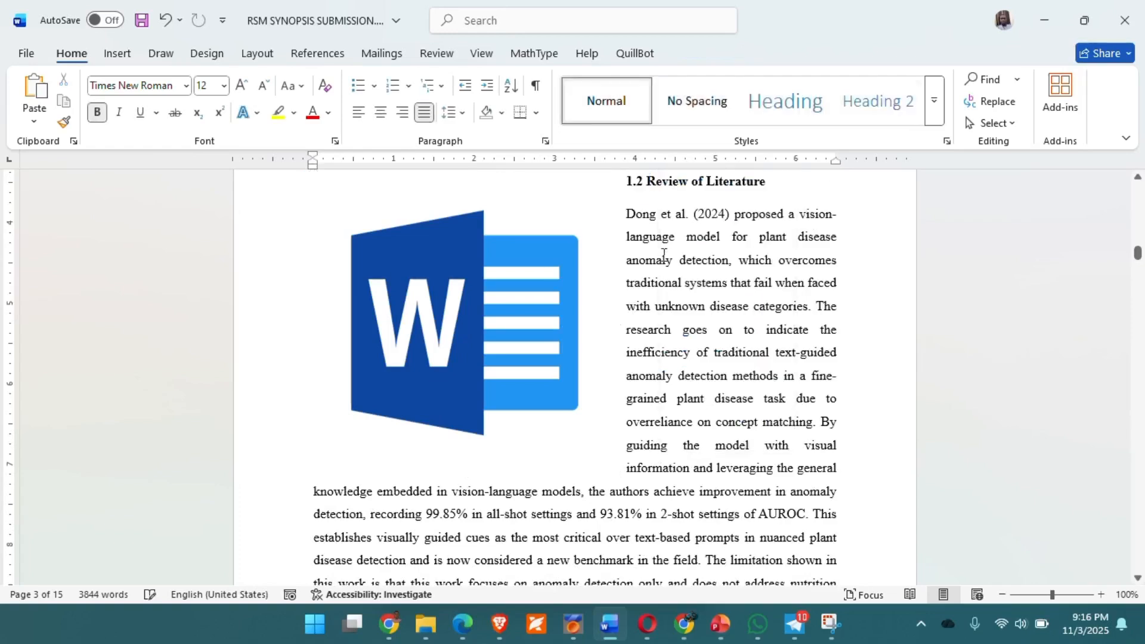
Check how the text flows around the Word logo picture and reopen the picture's layout options
{"action": "scroll", "coordinate": [544, 273], "scroll_direction": "up", "scroll_amount": 2}
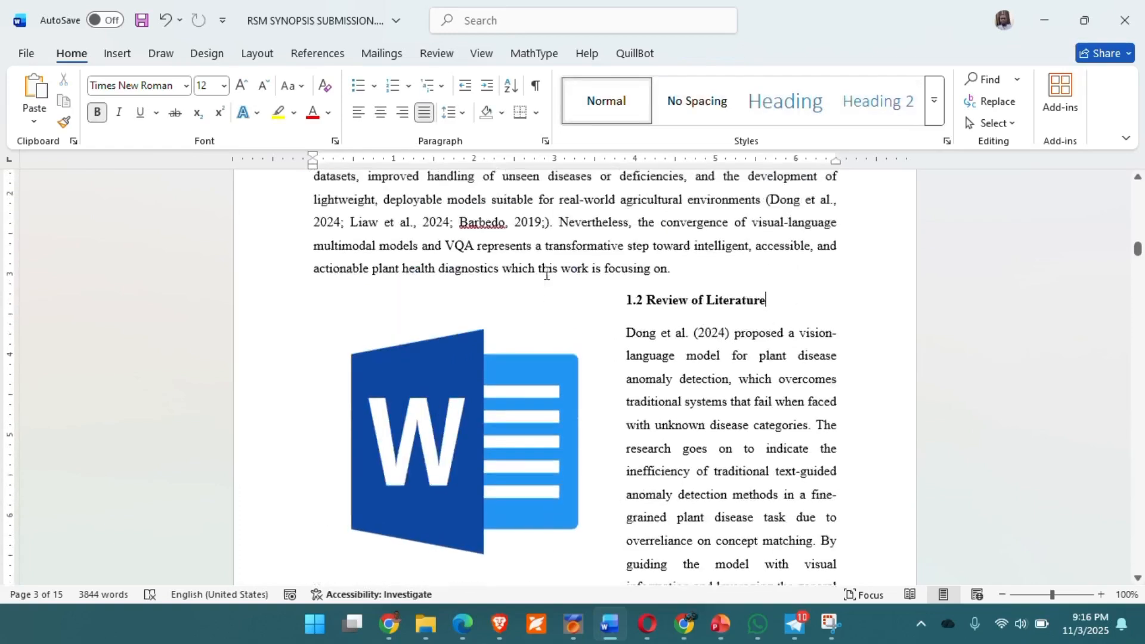
{"action": "scroll", "coordinate": [544, 273], "scroll_direction": "down", "scroll_amount": 1}
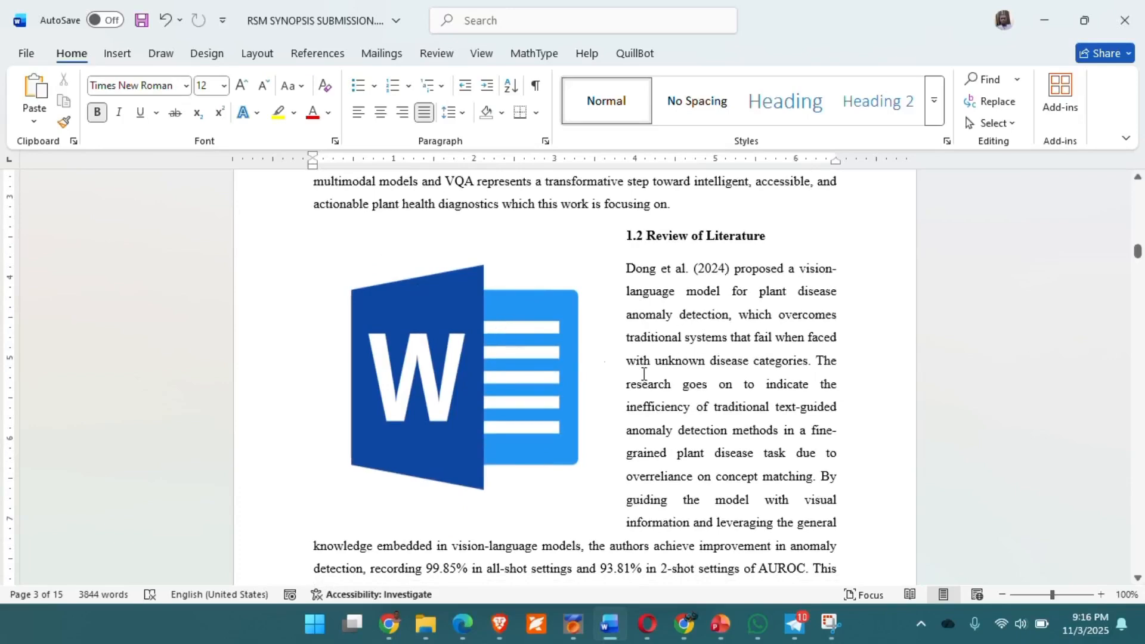
{"action": "left_click", "coordinate": [503, 355]}
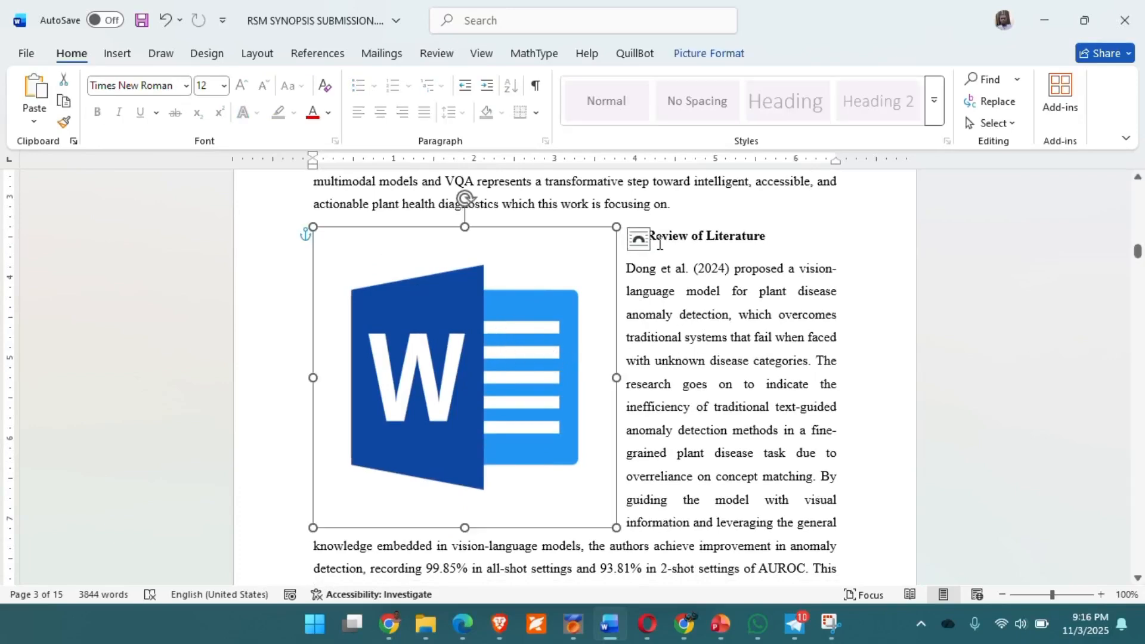
{"action": "left_click", "coordinate": [646, 243]}
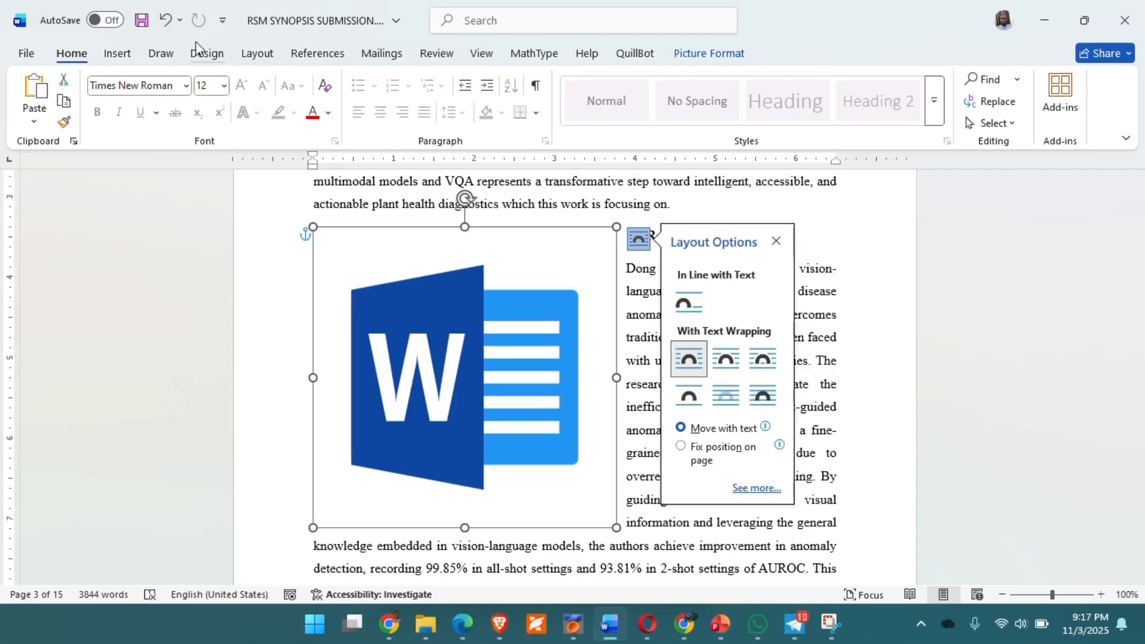
Insert a second picture, OneDrive-Logo-2048x1152.png, from this device
{"action": "left_click", "coordinate": [119, 53]}
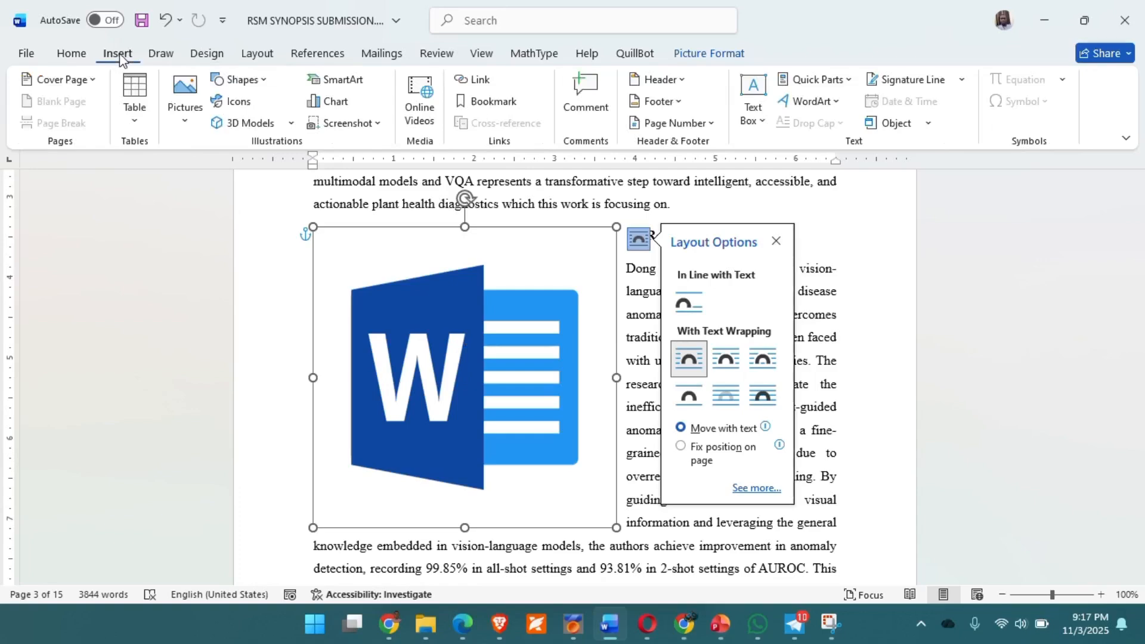
{"action": "left_click", "coordinate": [186, 124]}
{"action": "left_click", "coordinate": [226, 171]}
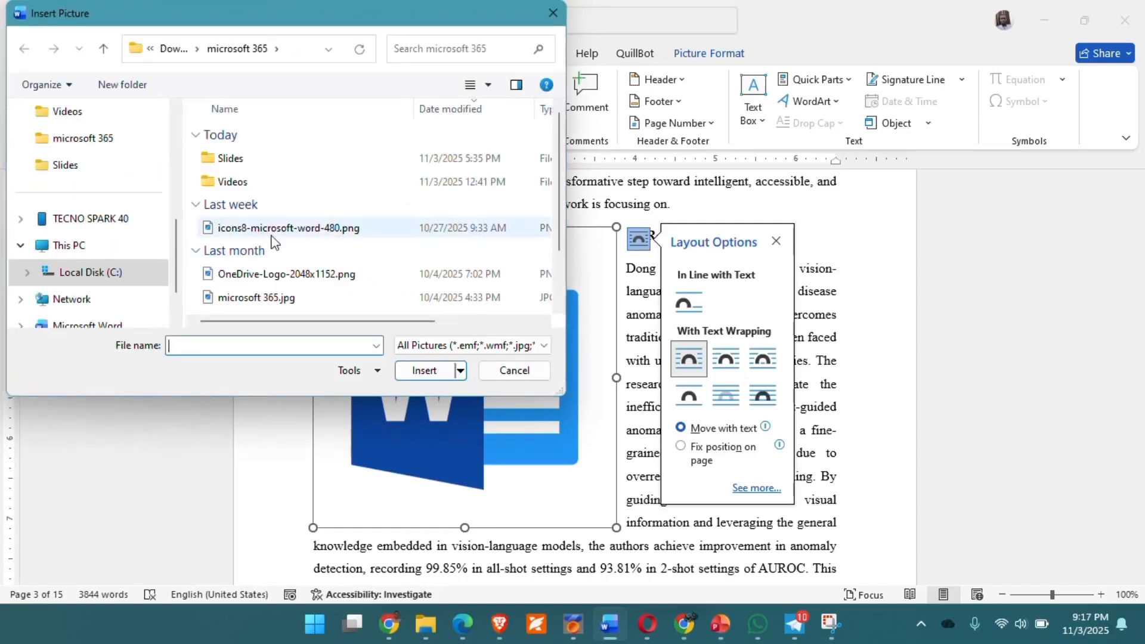
{"action": "scroll", "coordinate": [274, 240], "scroll_direction": "down", "scroll_amount": 1}
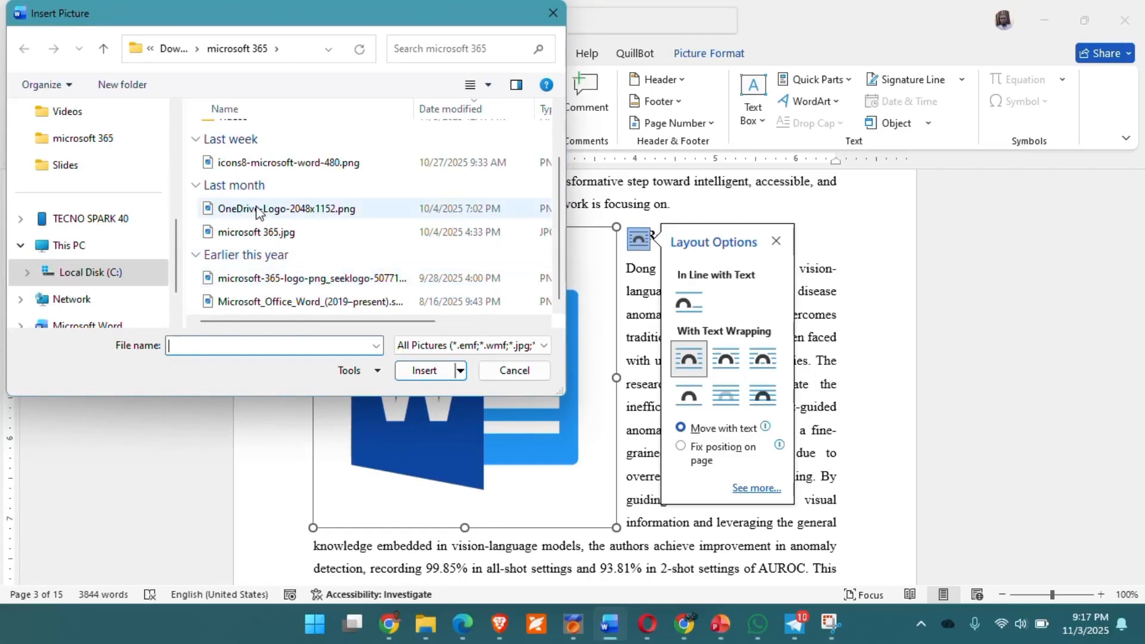
{"action": "left_click", "coordinate": [280, 209]}
{"action": "left_click", "coordinate": [424, 370]}
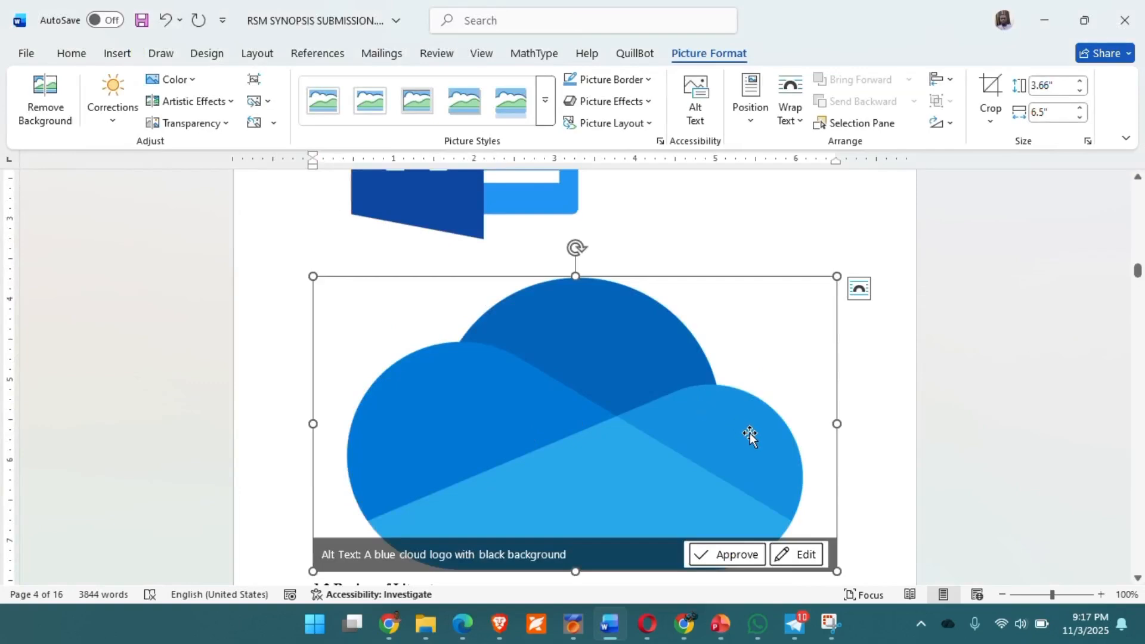
Try Tight text wrapping on the OneDrive logo picture, check how the text flows around it, and undo the change
{"action": "left_click", "coordinate": [920, 337]}
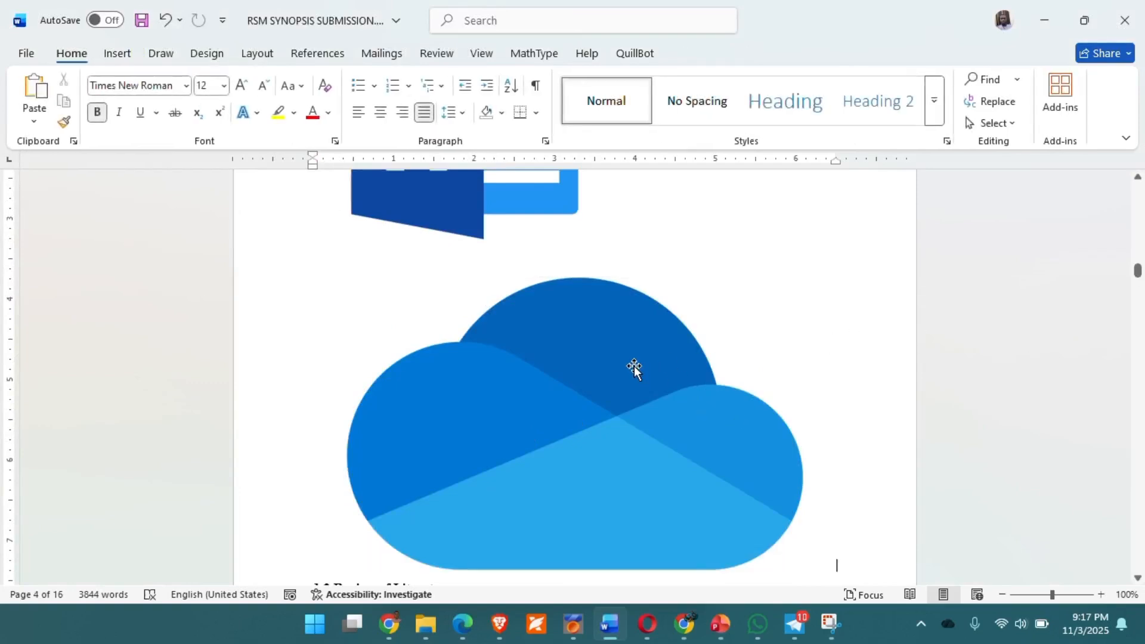
{"action": "left_click", "coordinate": [596, 377]}
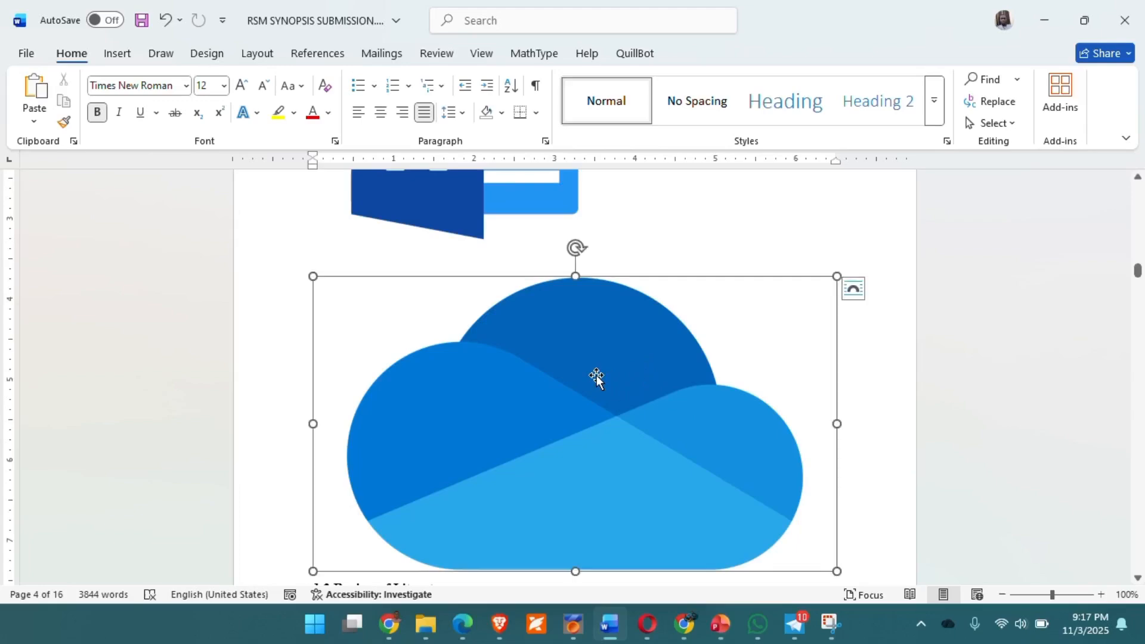
{"action": "left_click", "coordinate": [860, 287]}
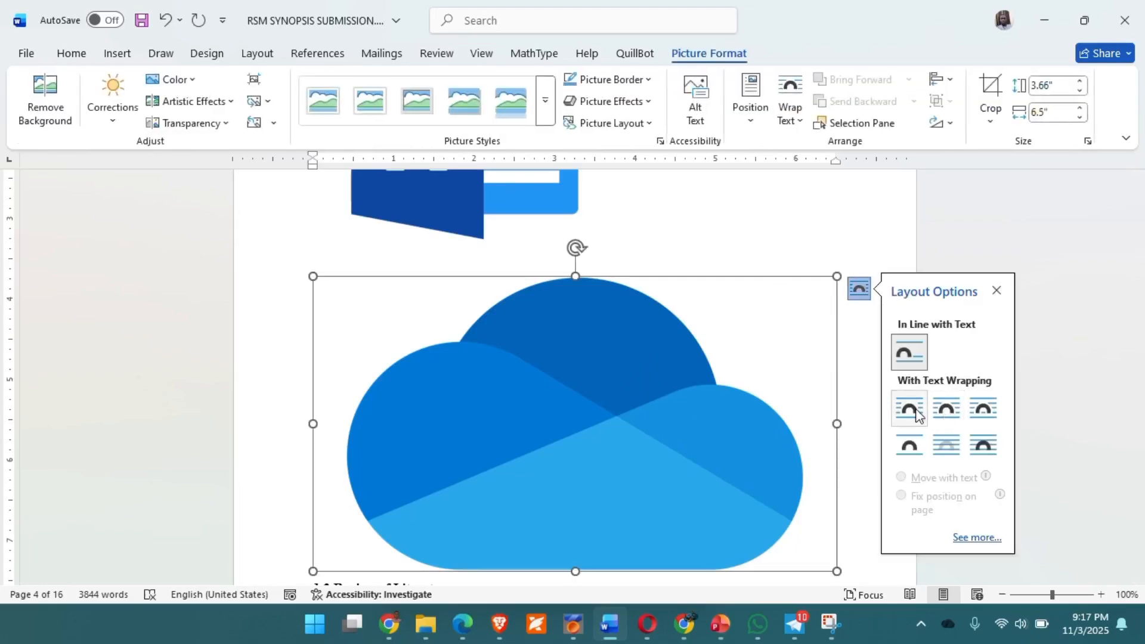
{"action": "left_click", "coordinate": [939, 411]}
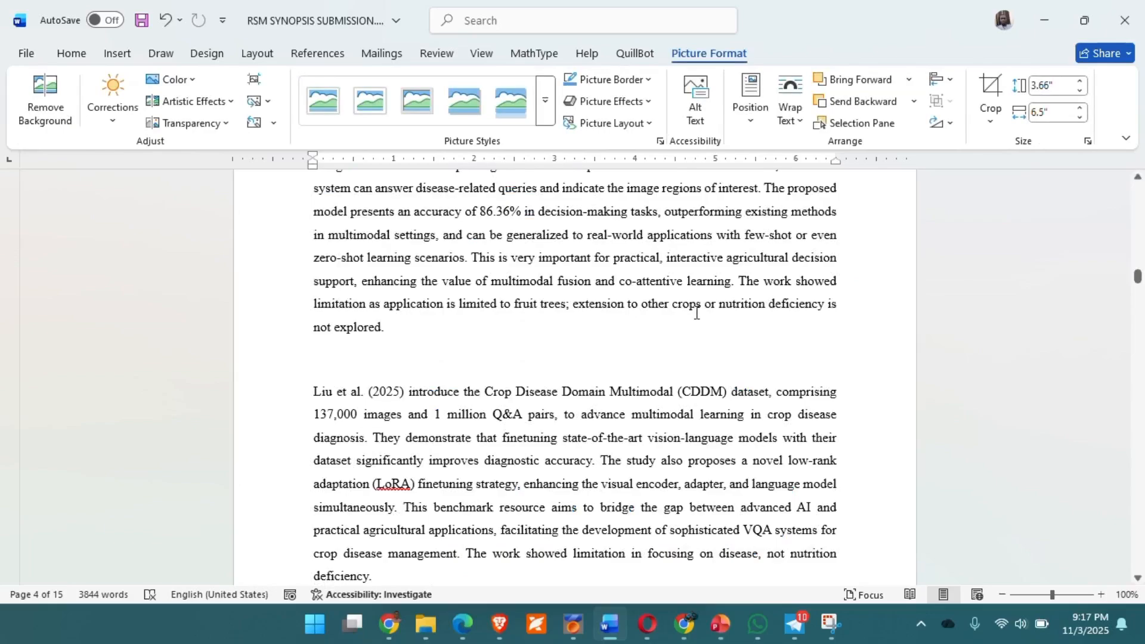
{"action": "scroll", "coordinate": [691, 308], "scroll_direction": "up", "scroll_amount": 15}
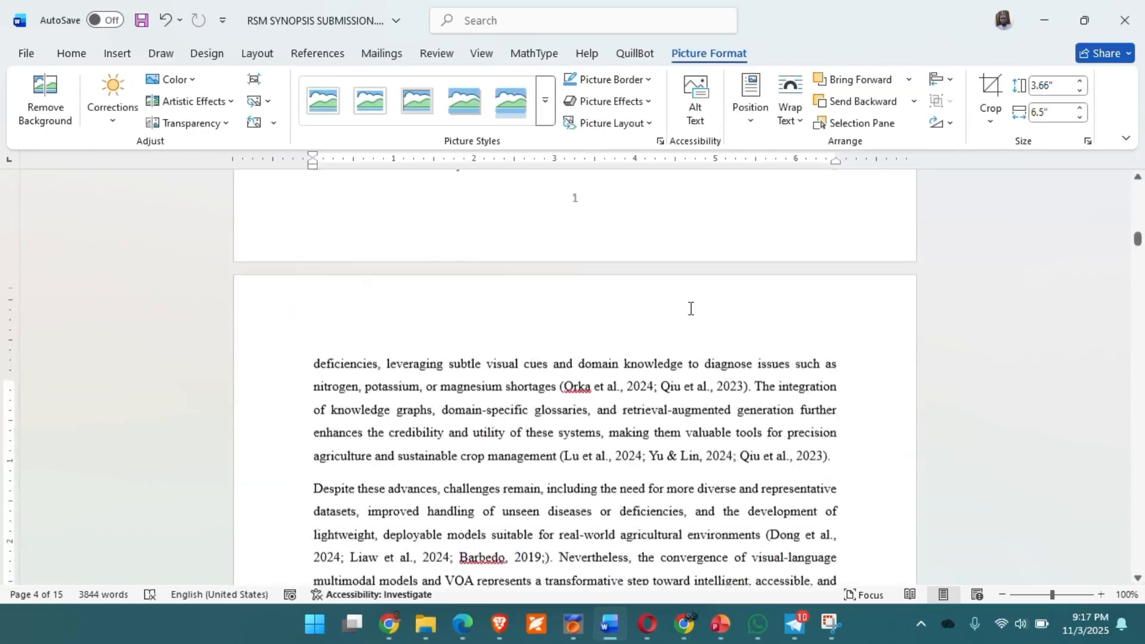
{"action": "scroll", "coordinate": [690, 308], "scroll_direction": "down", "scroll_amount": 6}
{"action": "scroll", "coordinate": [689, 308], "scroll_direction": "up", "scroll_amount": 2}
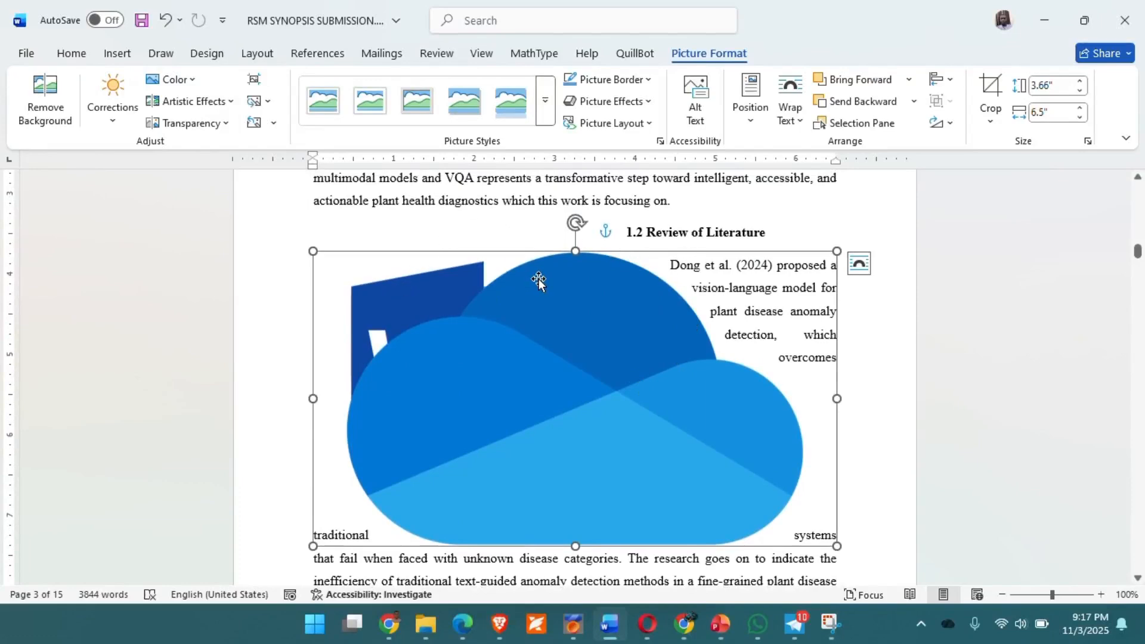
{"action": "key", "text": "ctrl+z"}
Delete the Word logo picture above the OneDrive logo picture
{"action": "left_click", "coordinate": [449, 211]}
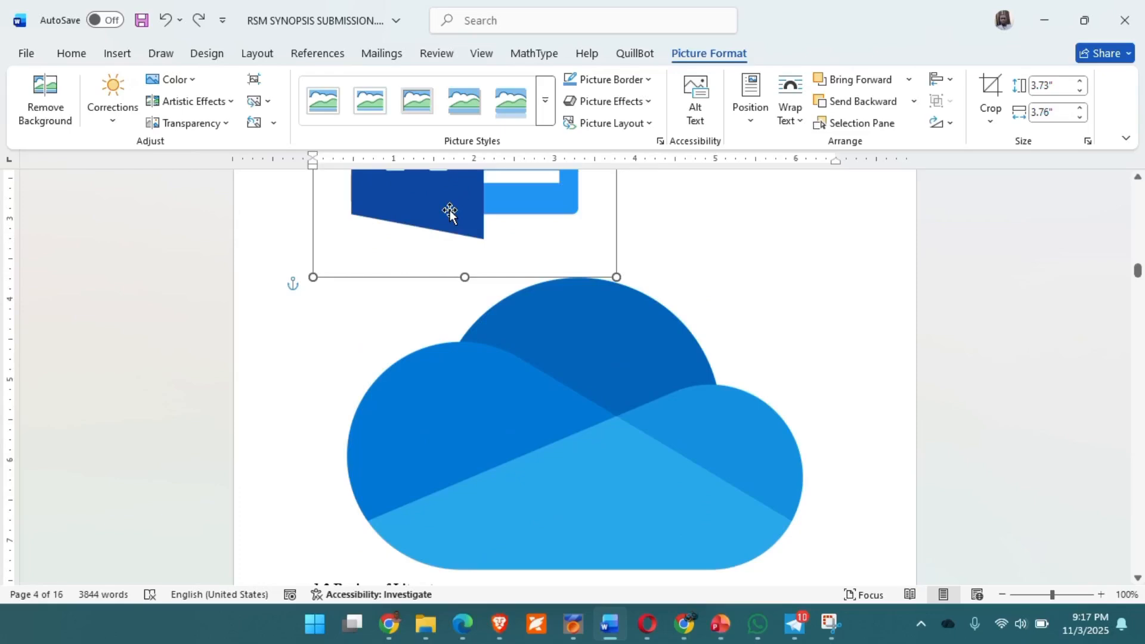
{"action": "key", "text": "Delete"}
{"action": "scroll", "coordinate": [533, 213], "scroll_direction": "up", "scroll_amount": 3}
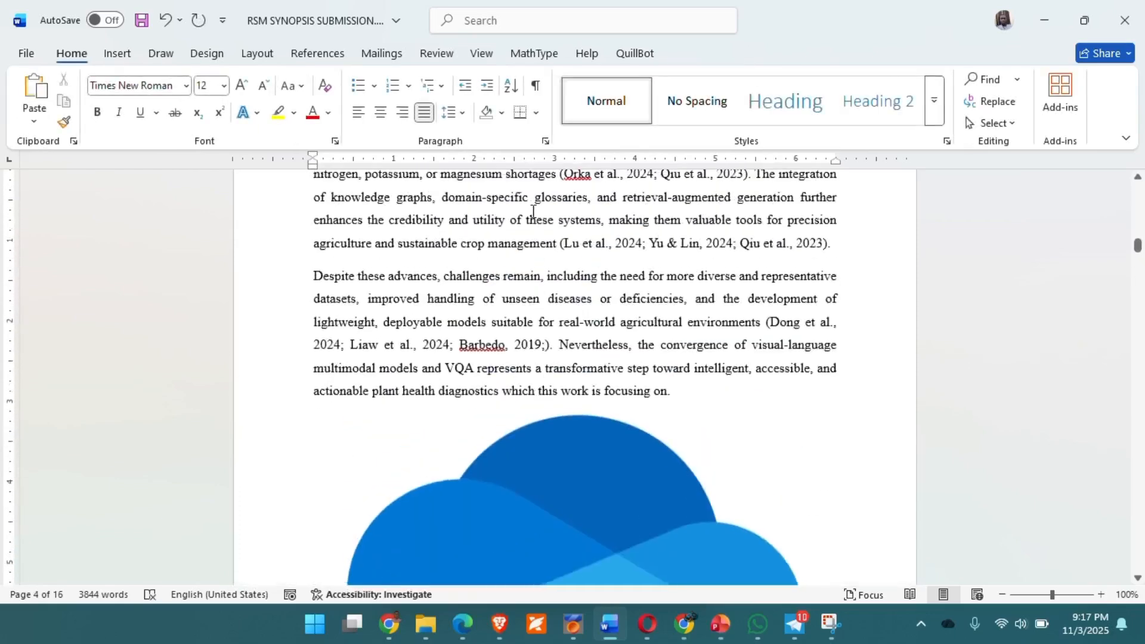
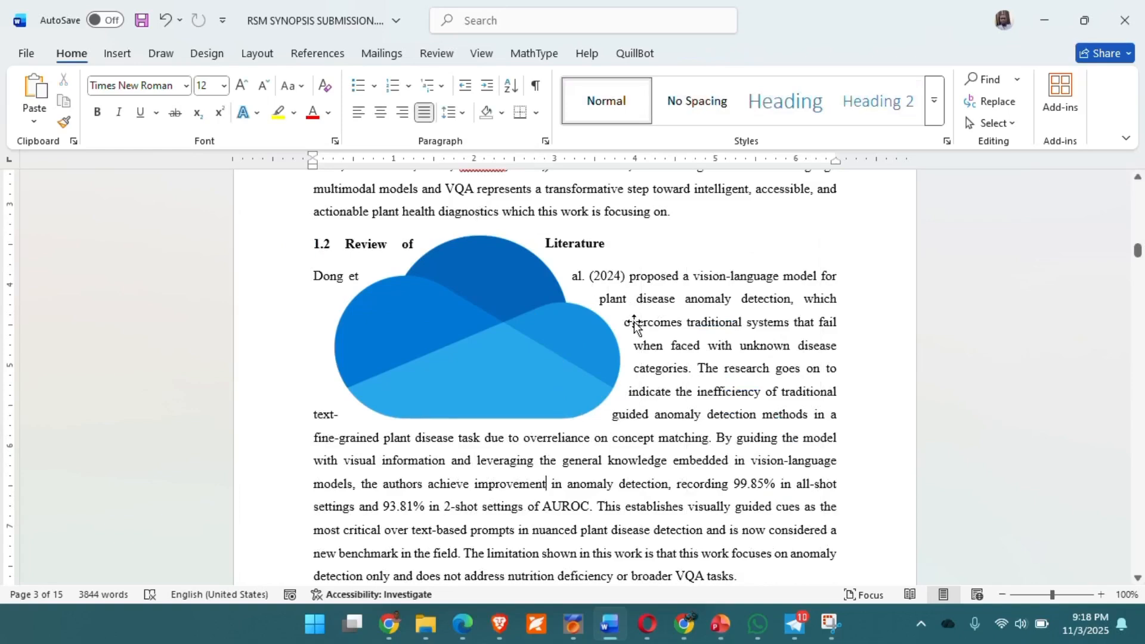
Move the OneDrive logo picture around within the Dong et al. paragraph and set its text wrapping to Top and Bottom
{"action": "left_click_drag", "start_coordinate": [488, 306], "coordinate": [591, 422]}
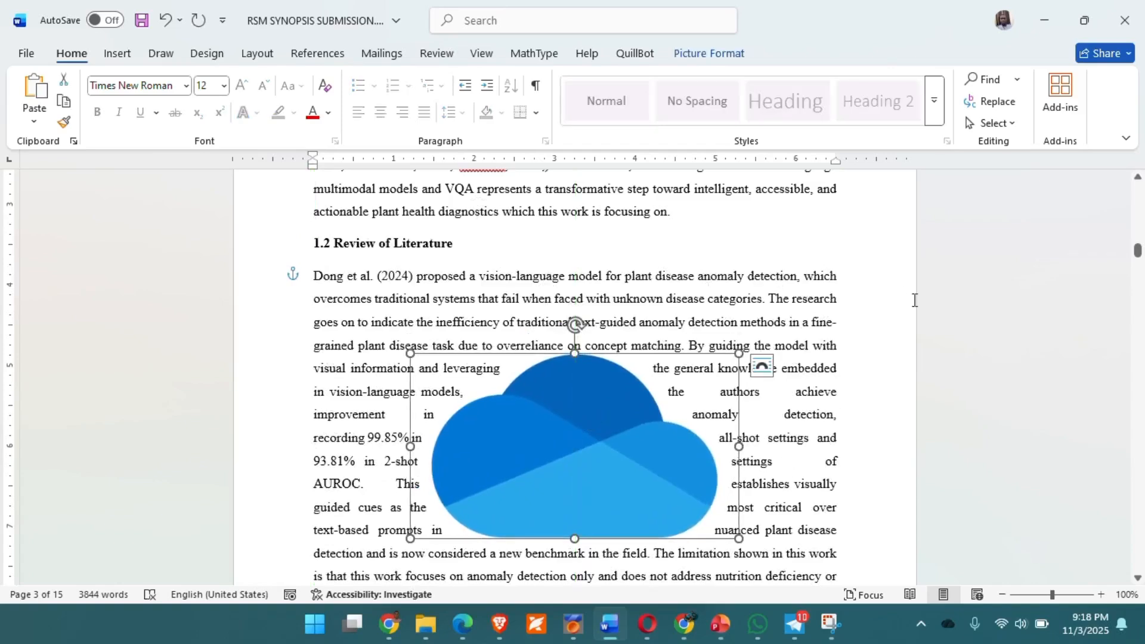
{"action": "left_click_drag", "start_coordinate": [560, 424], "coordinate": [514, 338]}
{"action": "left_click", "coordinate": [704, 283]}
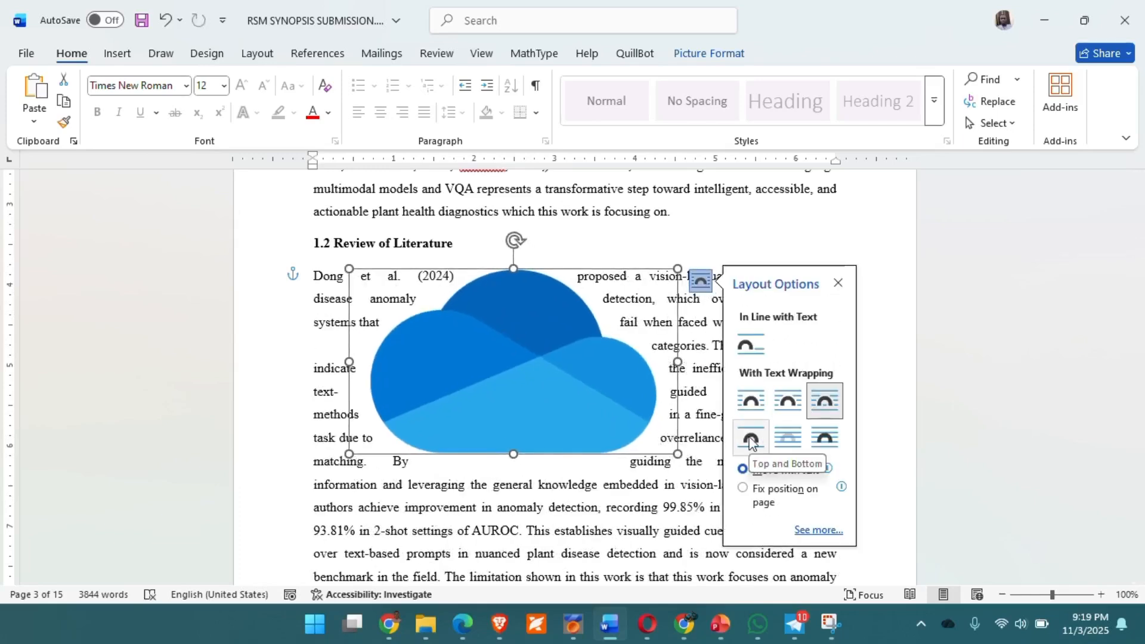
{"action": "left_click", "coordinate": [750, 441]}
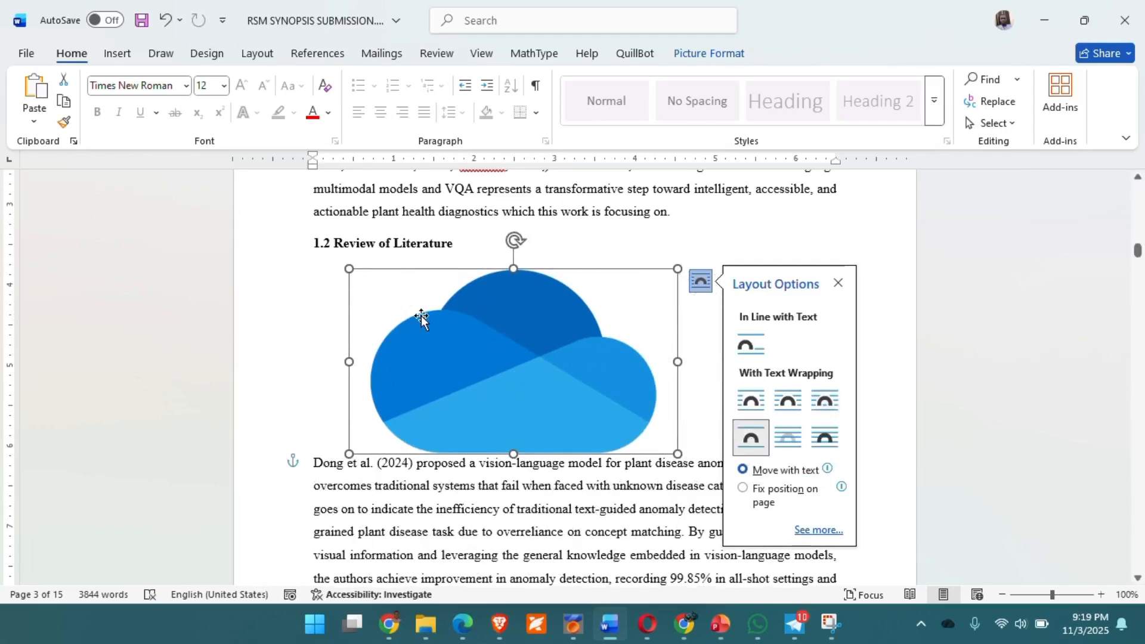
{"action": "left_click_drag", "start_coordinate": [490, 332], "coordinate": [552, 380]}
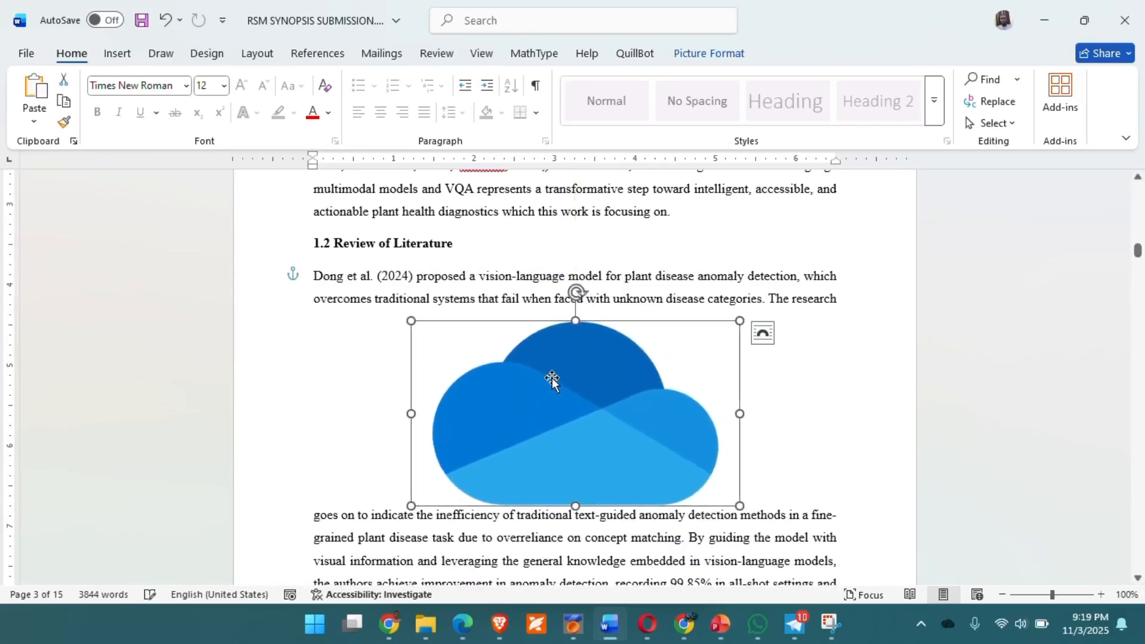
Try Behind Text wrapping on the OneDrive logo picture, switch it to In Front of Text and move it up over the paragraph
{"action": "left_click", "coordinate": [762, 333]}
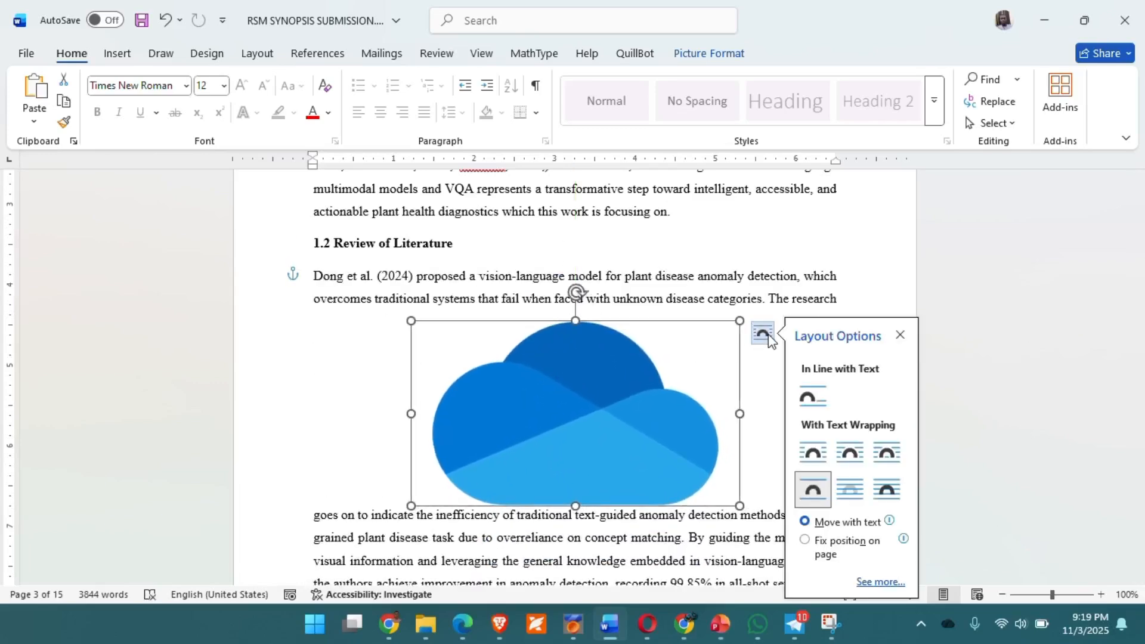
{"action": "left_click", "coordinate": [847, 493]}
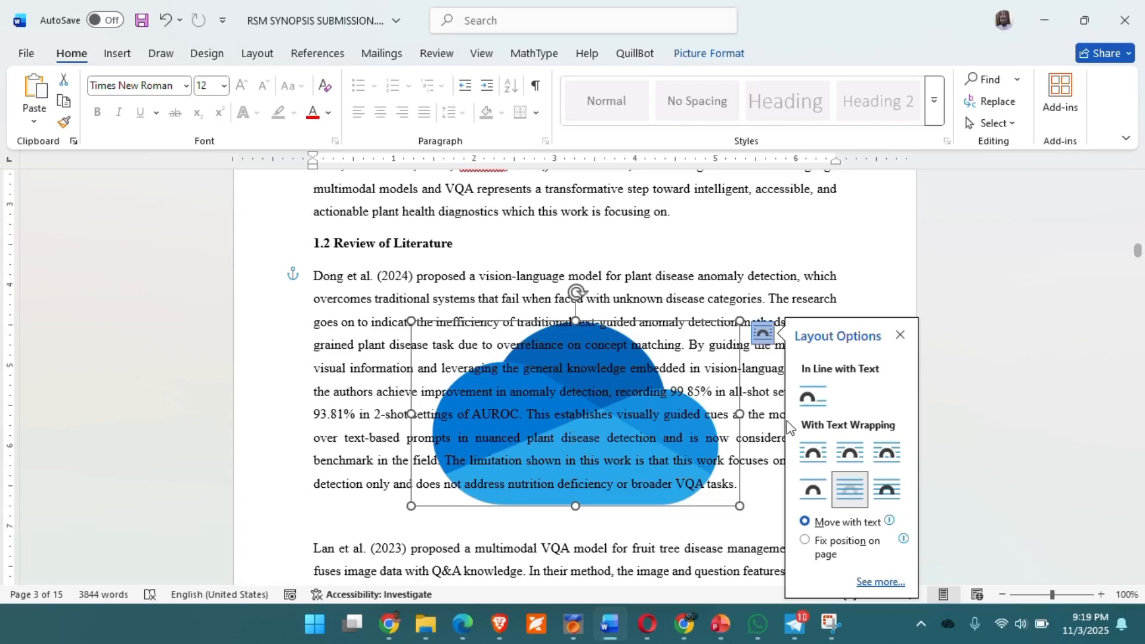
{"action": "left_click", "coordinate": [888, 490]}
{"action": "left_click_drag", "start_coordinate": [613, 427], "coordinate": [585, 386]}
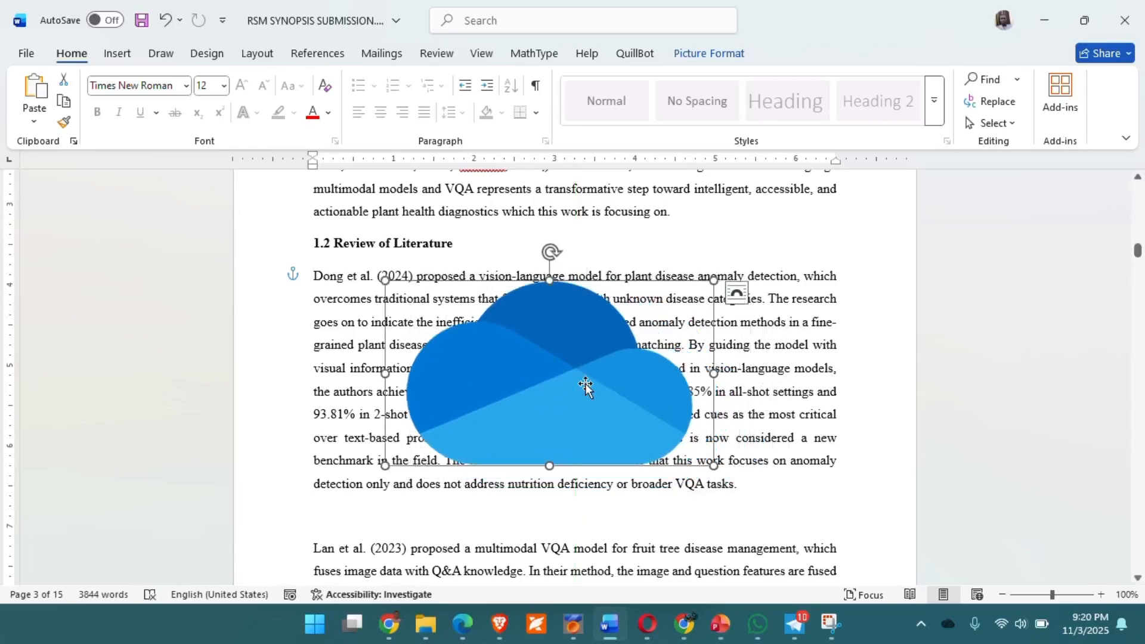
Look through the Wrap Text choices, set the OneDrive logo picture to In Line with Text and try to move it
{"action": "double_click", "coordinate": [545, 363]}
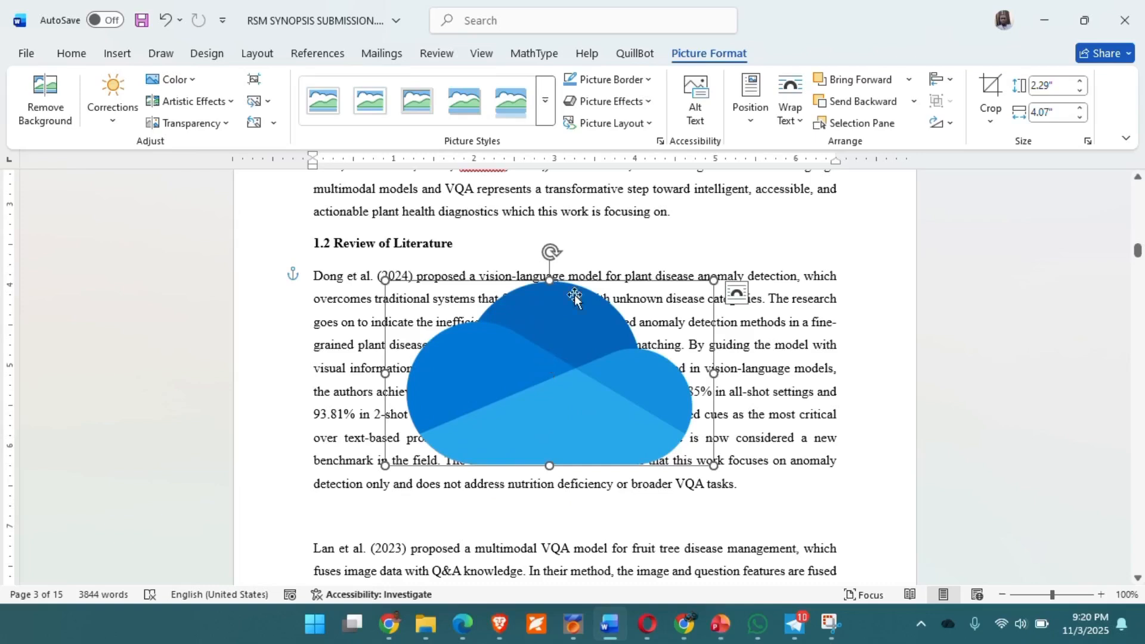
{"action": "left_click", "coordinate": [801, 122]}
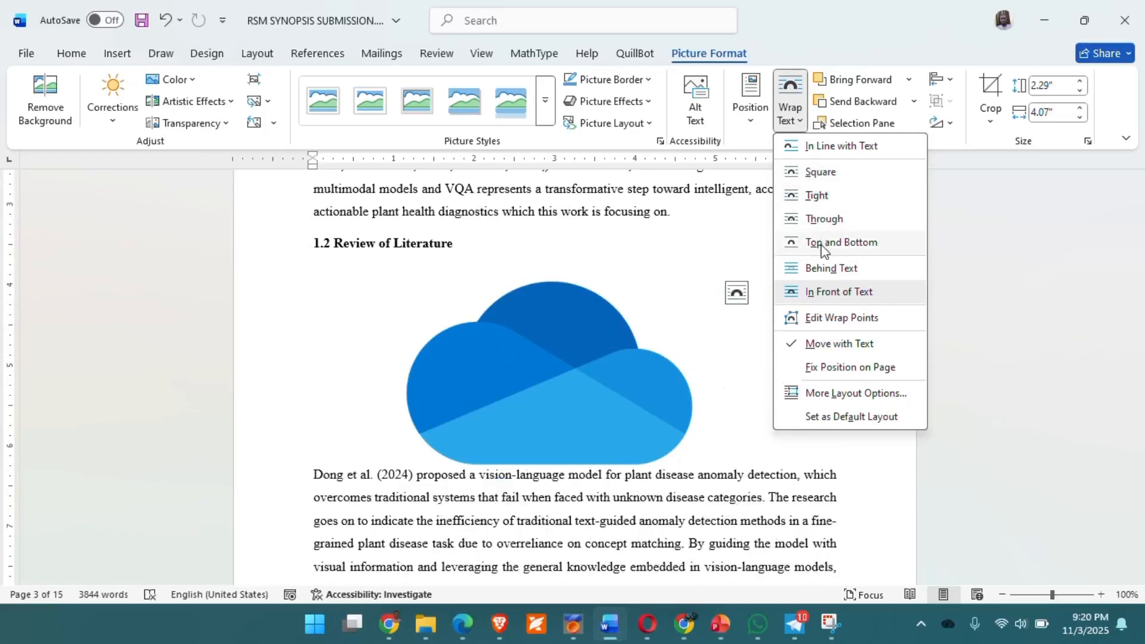
{"action": "left_click", "coordinate": [799, 122]}
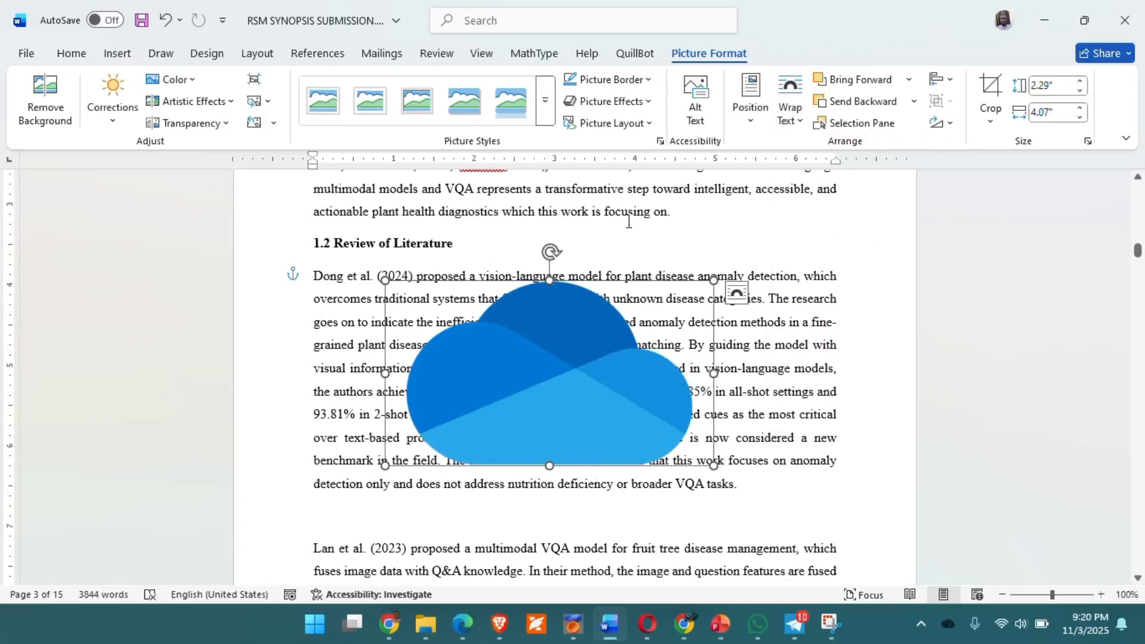
{"action": "left_click", "coordinate": [737, 293]}
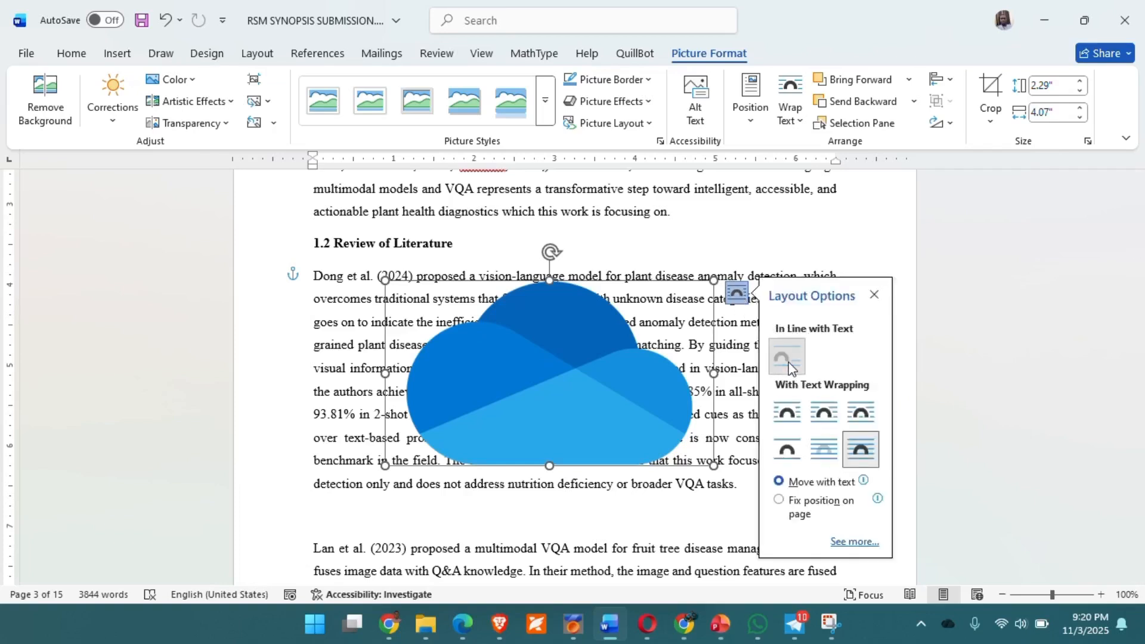
{"action": "left_click", "coordinate": [776, 361]}
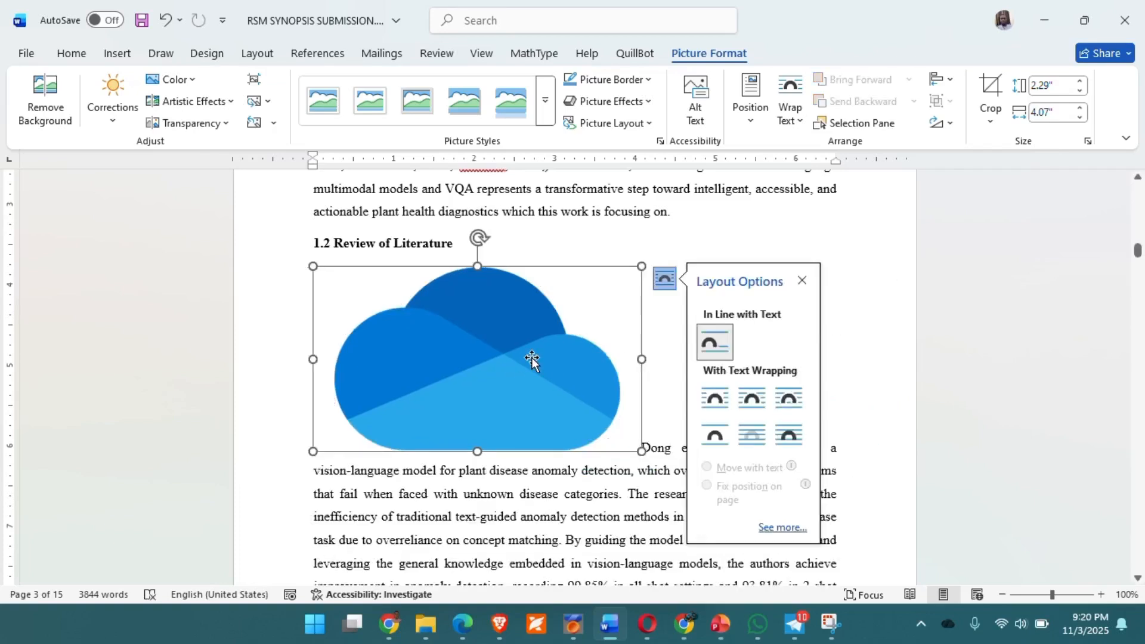
{"action": "left_click_drag", "start_coordinate": [532, 358], "coordinate": [581, 346]}
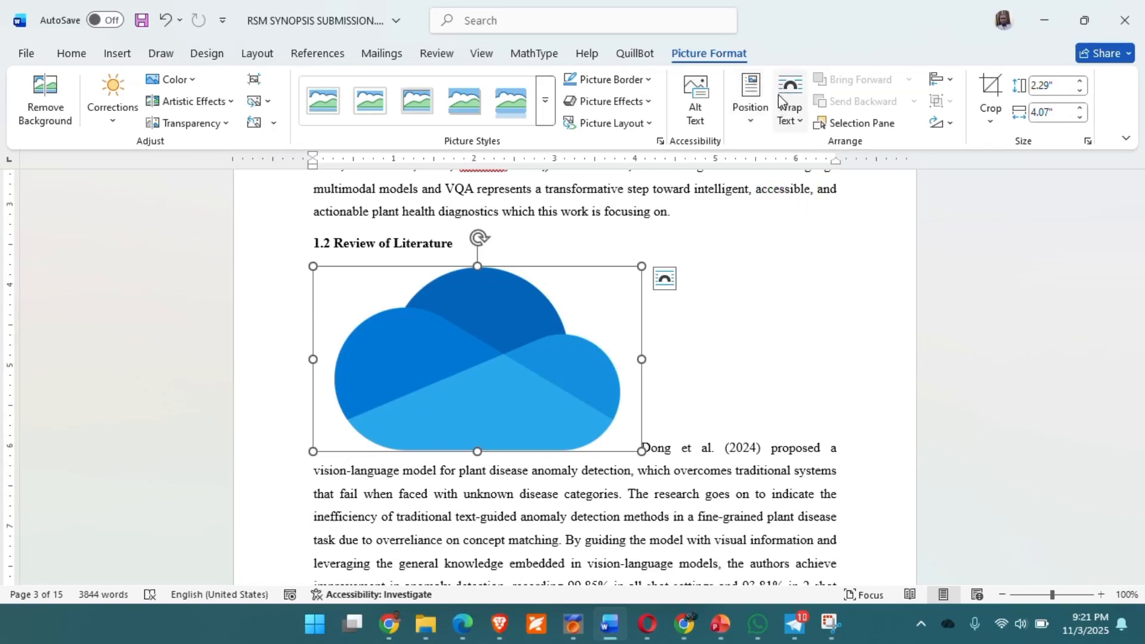
Look at the picture position presets and delete the OneDrive logo picture
{"action": "left_click", "coordinate": [749, 123]}
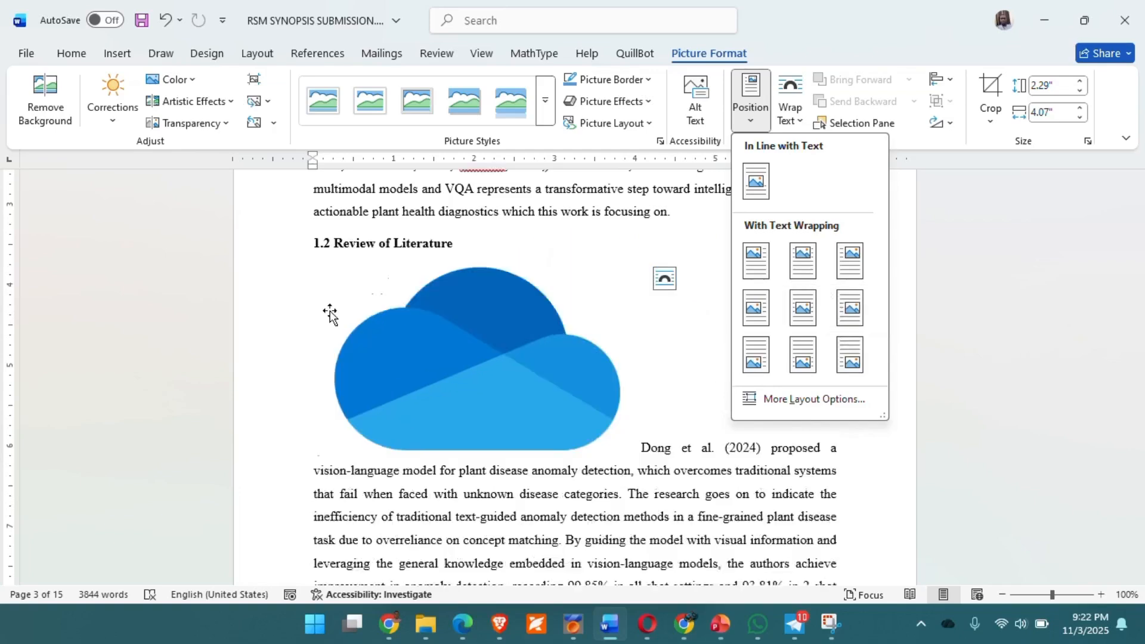
{"action": "left_click", "coordinate": [517, 353]}
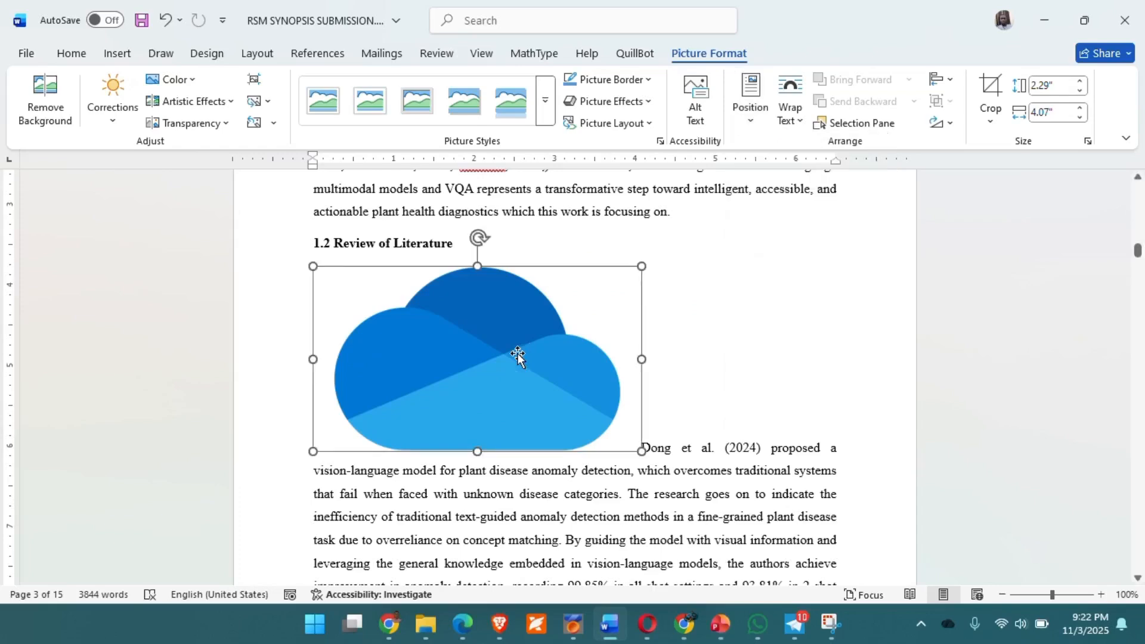
{"action": "key", "text": "Delete"}
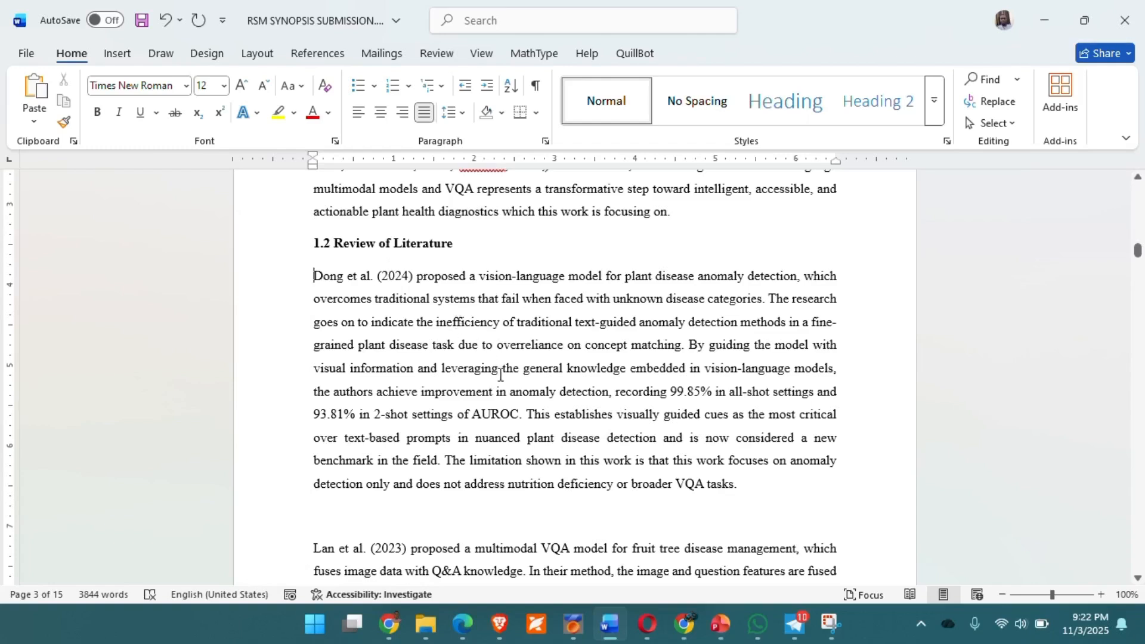
Open the Stock Images library for the empty line below the Dong et al. paragraph and browse its photos
{"action": "left_click", "coordinate": [755, 483]}
{"action": "left_click", "coordinate": [330, 516]}
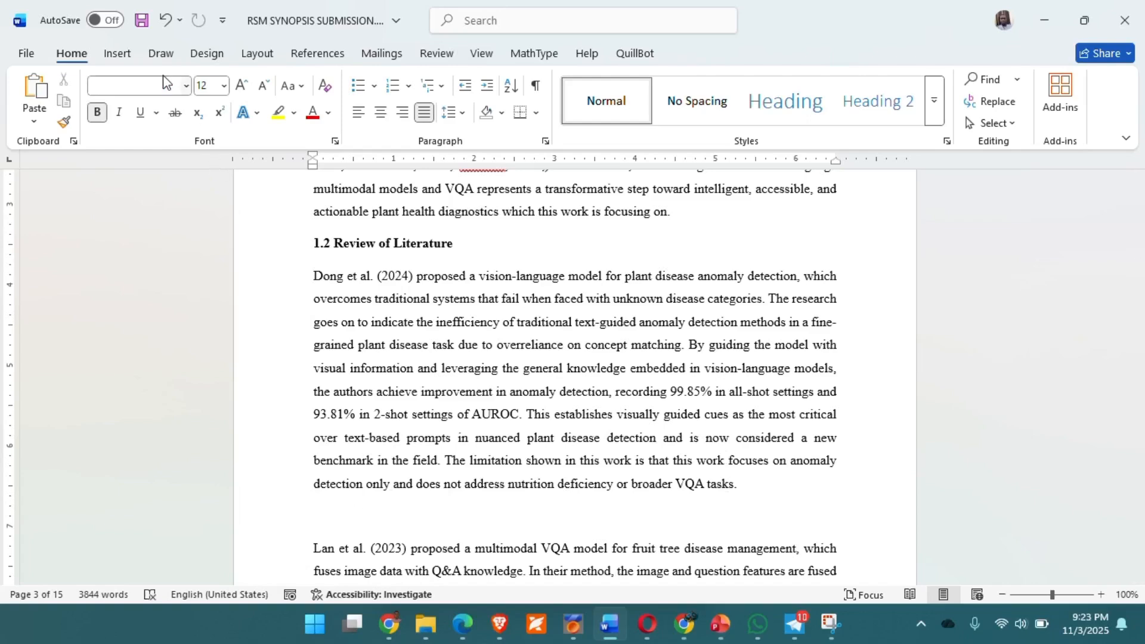
{"action": "left_click", "coordinate": [118, 55]}
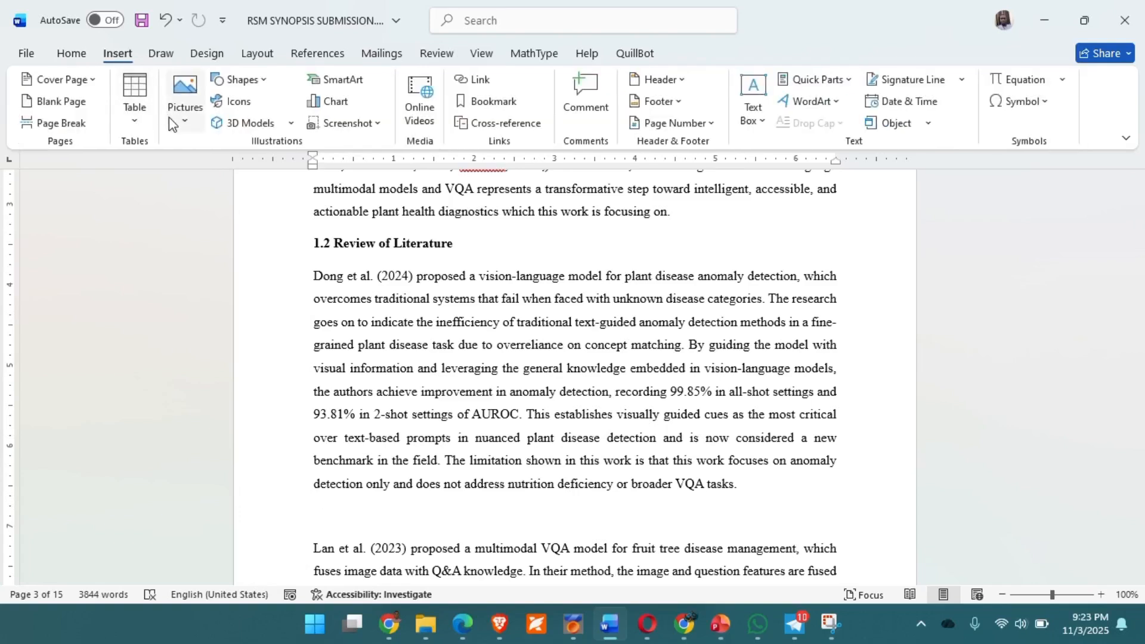
{"action": "left_click", "coordinate": [186, 122]}
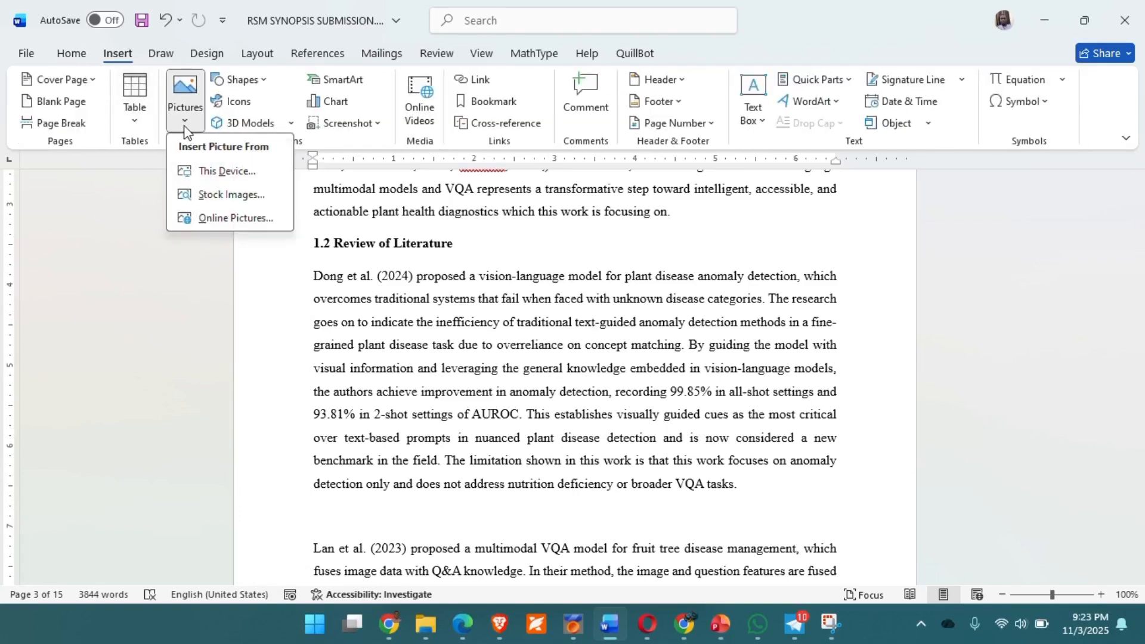
{"action": "left_click", "coordinate": [223, 194]}
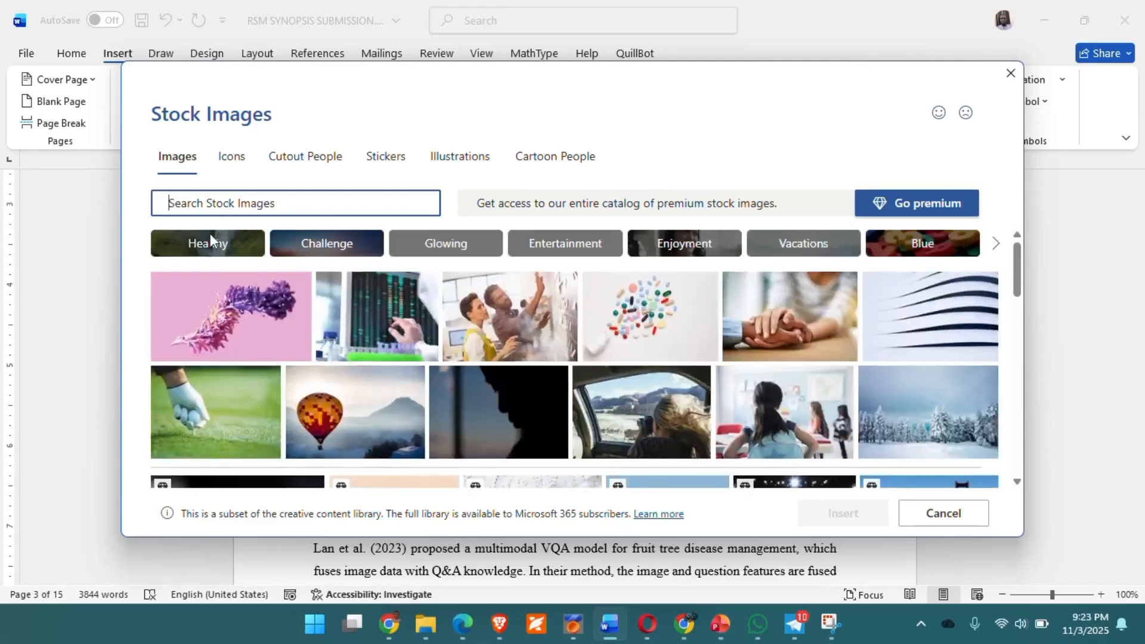
{"action": "scroll", "coordinate": [587, 375], "scroll_direction": "down", "scroll_amount": 8}
{"action": "scroll", "coordinate": [590, 375], "scroll_direction": "up", "scroll_amount": 3}
{"action": "scroll", "coordinate": [589, 375], "scroll_direction": "down", "scroll_amount": 6}
{"action": "scroll", "coordinate": [589, 375], "scroll_direction": "up", "scroll_amount": 10}
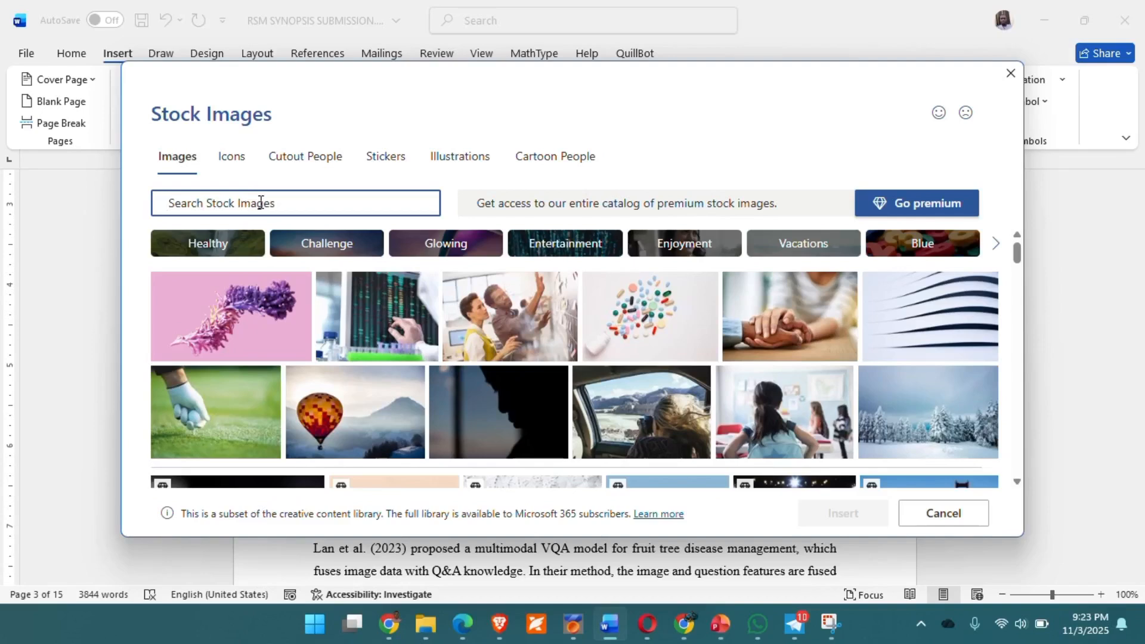
{"action": "left_click", "coordinate": [308, 206]}
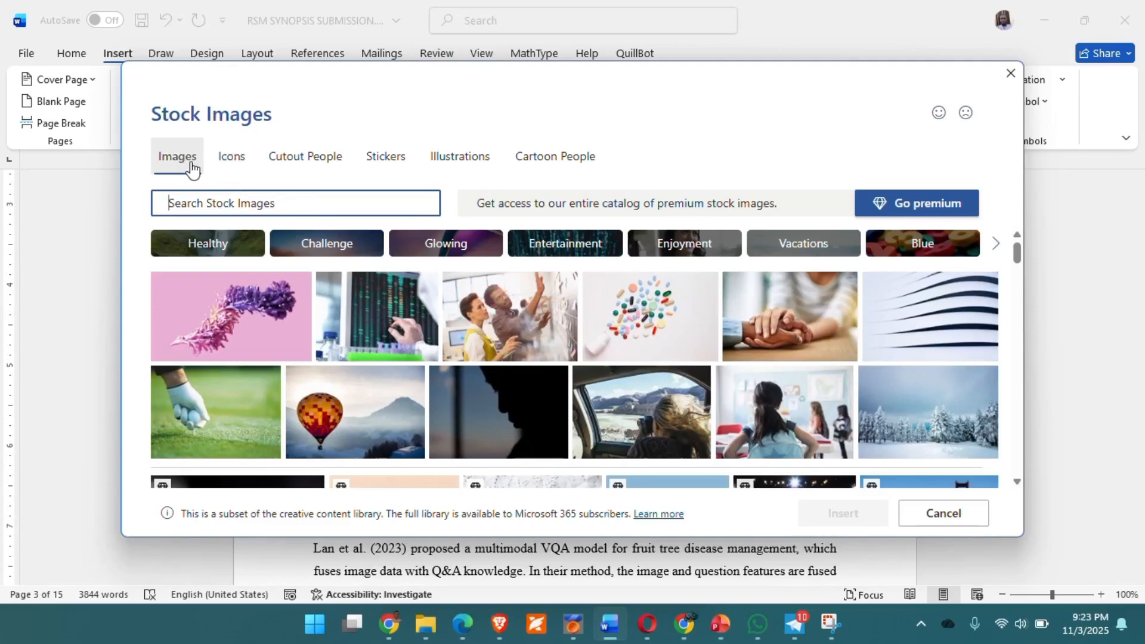
Insert the Cartoon People picture of the standing woman in a long black skirt and try to move it slightly
{"action": "left_click", "coordinate": [230, 166]}
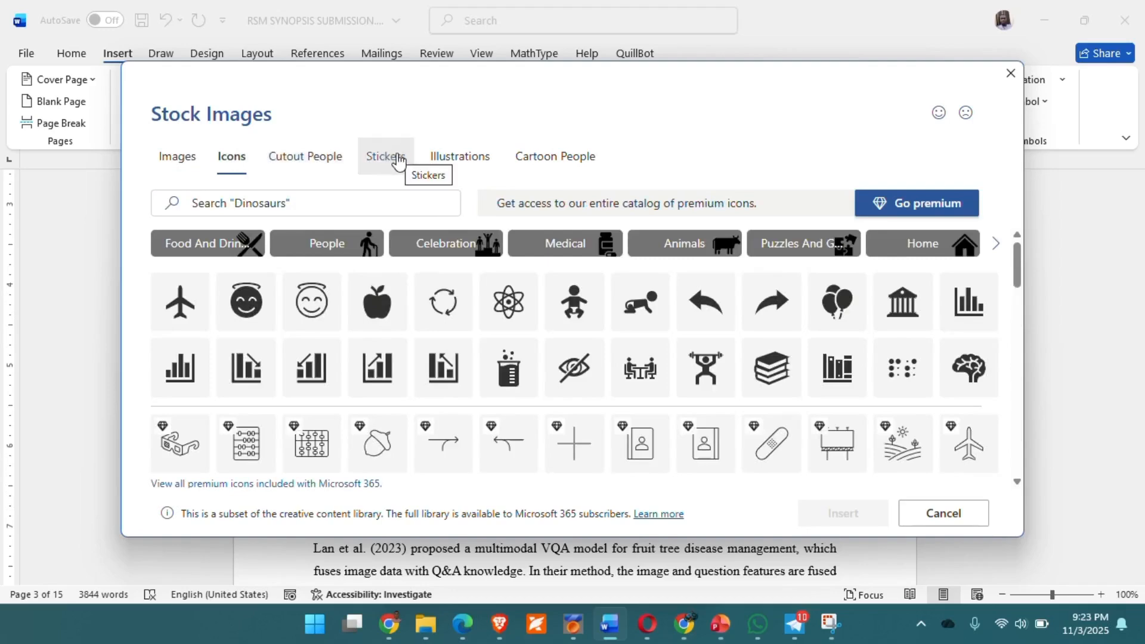
{"action": "left_click", "coordinate": [559, 161]}
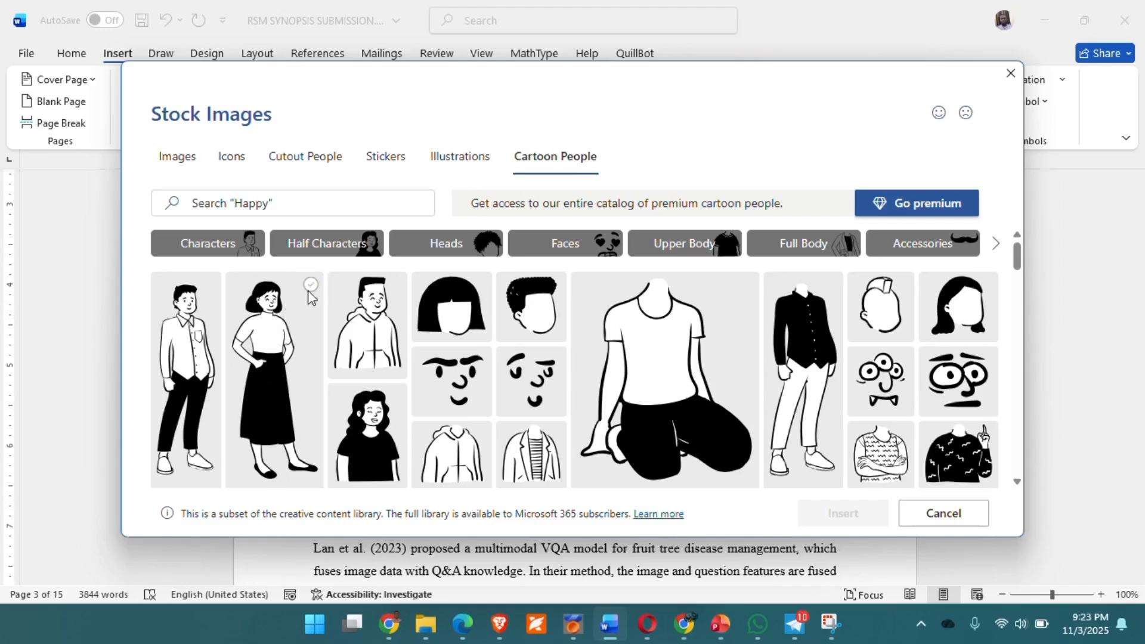
{"action": "left_click", "coordinate": [291, 323]}
{"action": "left_click", "coordinate": [829, 515]}
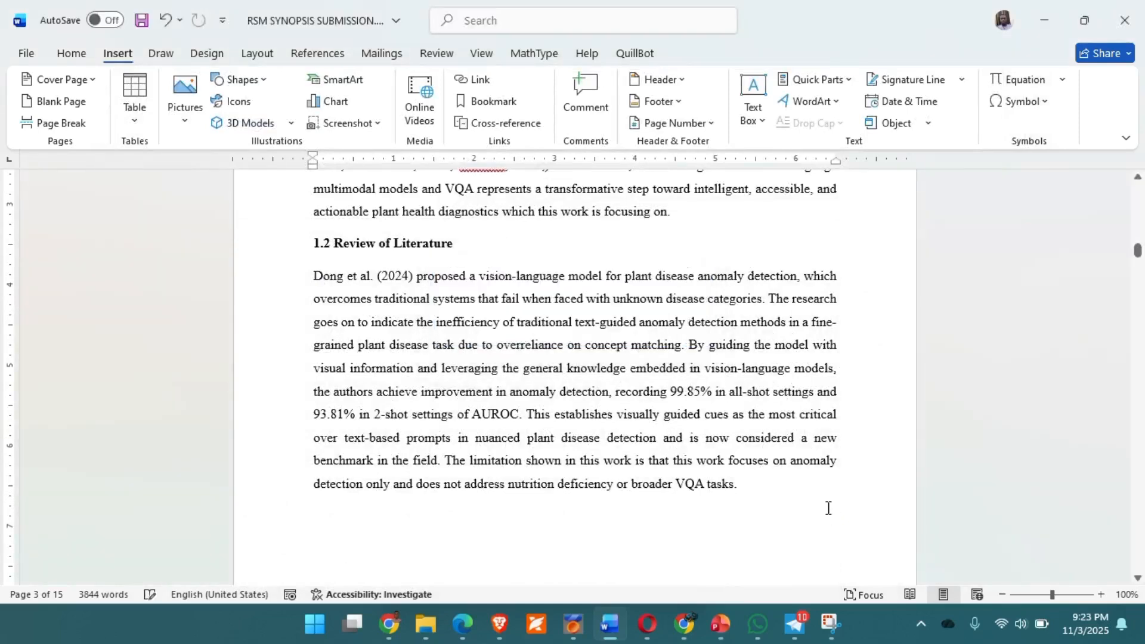
{"action": "left_click_drag", "start_coordinate": [399, 428], "coordinate": [435, 417]}
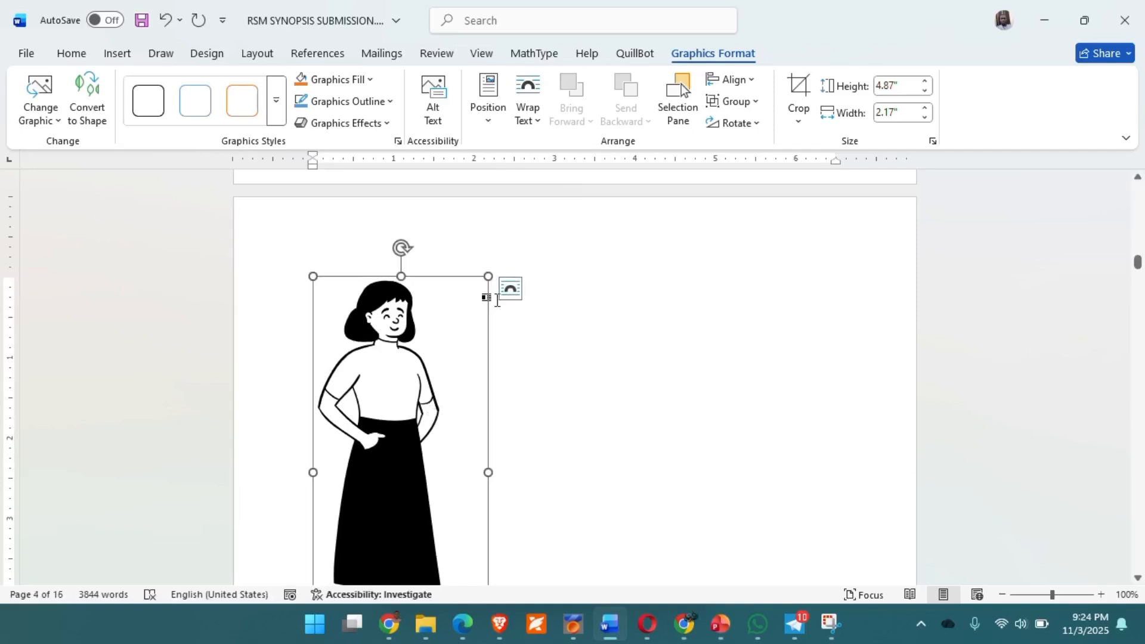
Set the text wrapping of the standing woman picture to Square, review its layout options and deselect it
{"action": "left_click", "coordinate": [510, 289]}
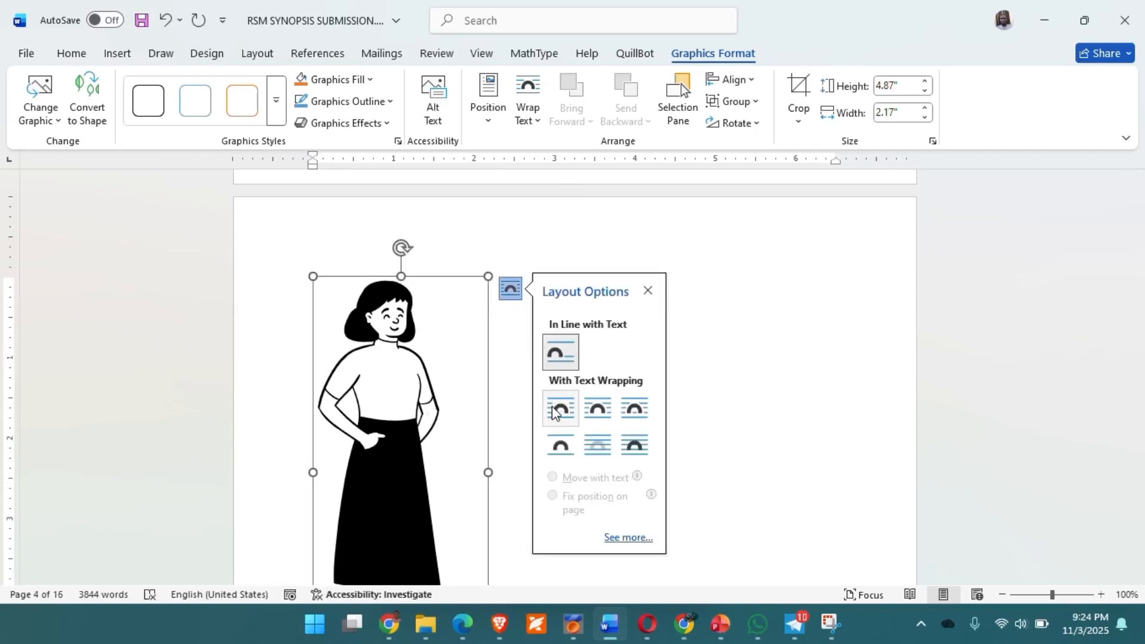
{"action": "left_click", "coordinate": [560, 408]}
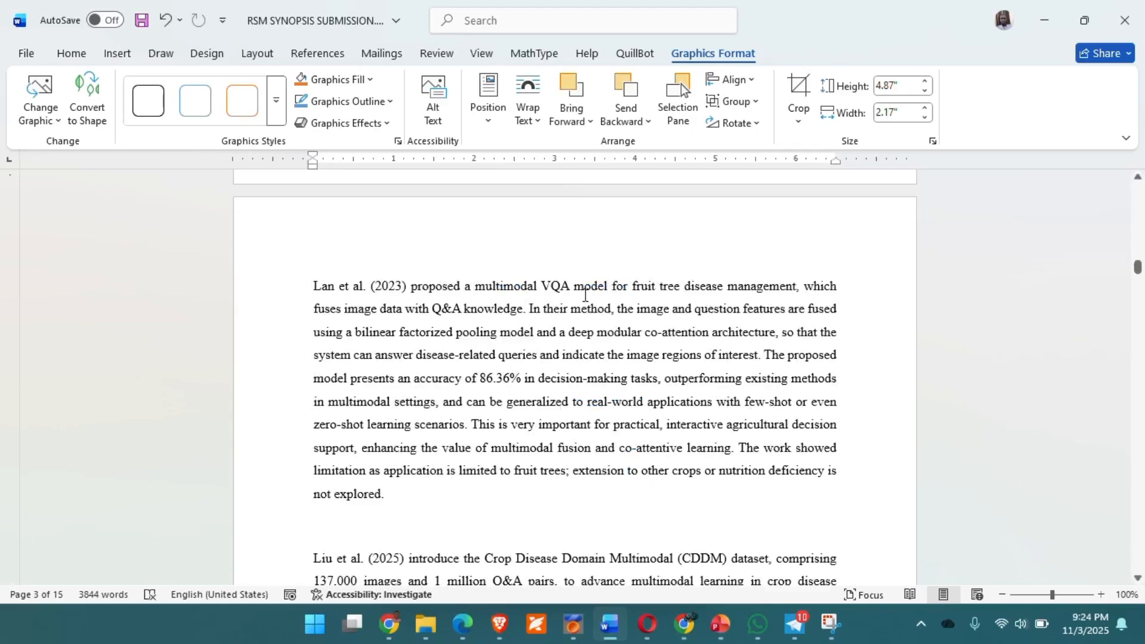
{"action": "scroll", "coordinate": [576, 346], "scroll_direction": "up", "scroll_amount": 10}
{"action": "left_click", "coordinate": [510, 232]}
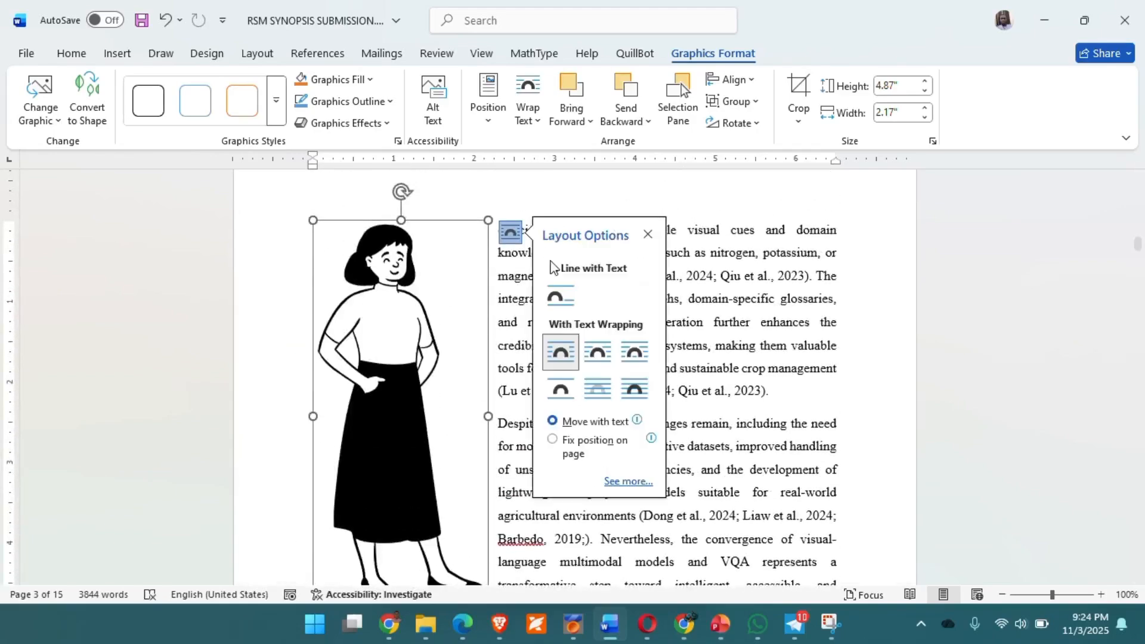
{"action": "left_click", "coordinate": [762, 351]}
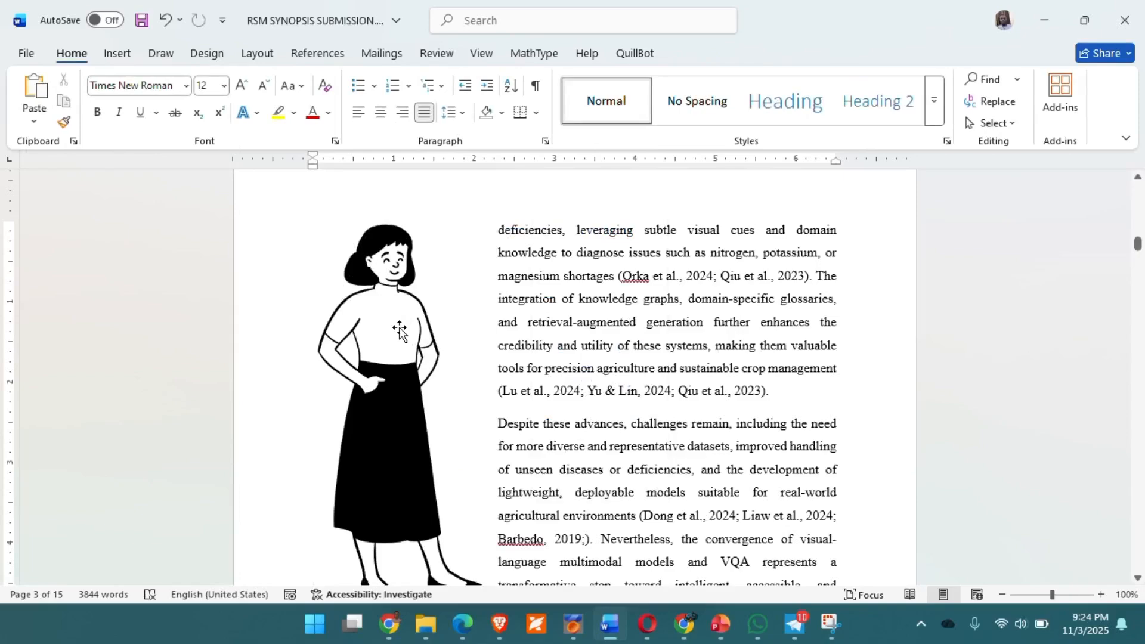
Insert the stock photo of two people at a wall of sticky notes on the empty line above the Liu et al. paragraph
{"action": "scroll", "coordinate": [584, 370], "scroll_direction": "down", "scroll_amount": 8}
{"action": "scroll", "coordinate": [586, 370], "scroll_direction": "down", "scroll_amount": 1}
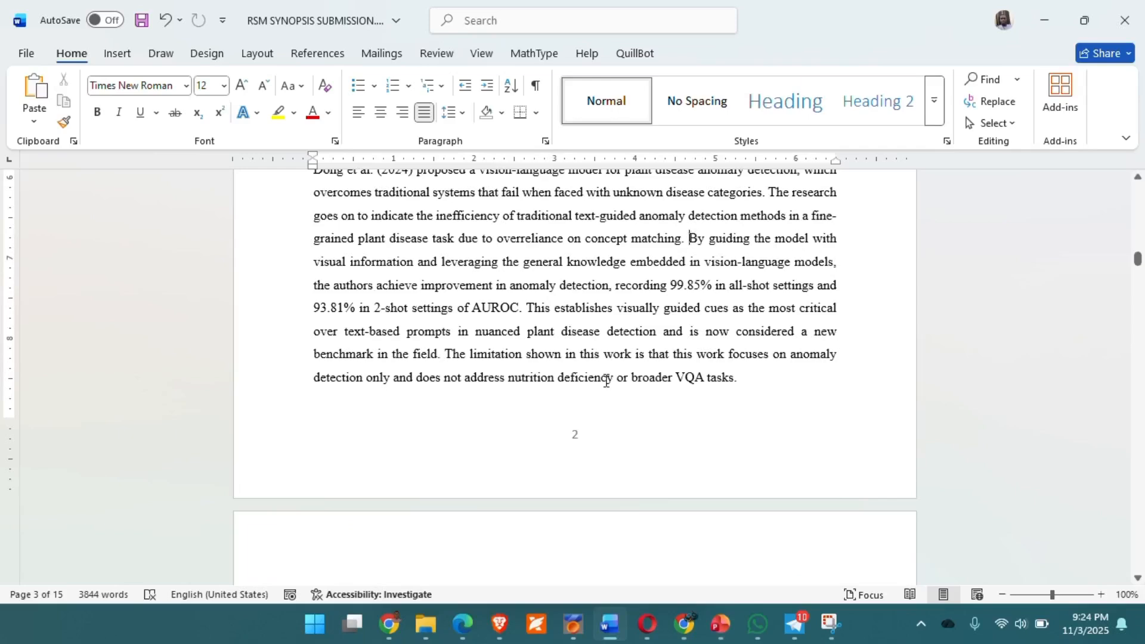
{"action": "scroll", "coordinate": [606, 380], "scroll_direction": "down", "scroll_amount": 5}
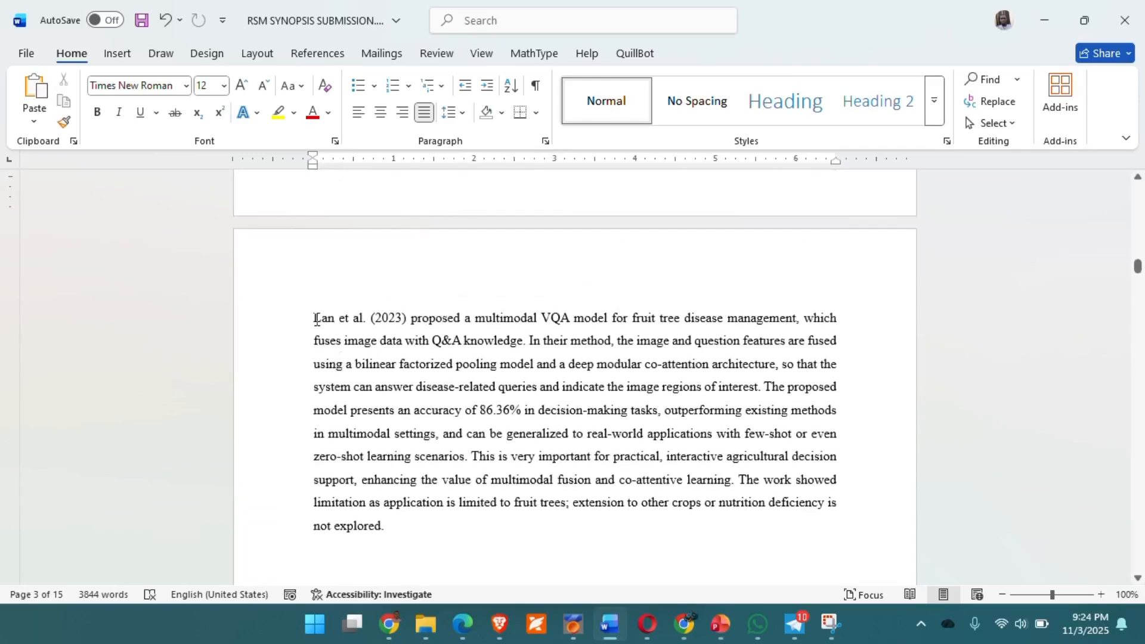
{"action": "left_click", "coordinate": [334, 556]}
{"action": "scroll", "coordinate": [333, 555], "scroll_direction": "down", "scroll_amount": 4}
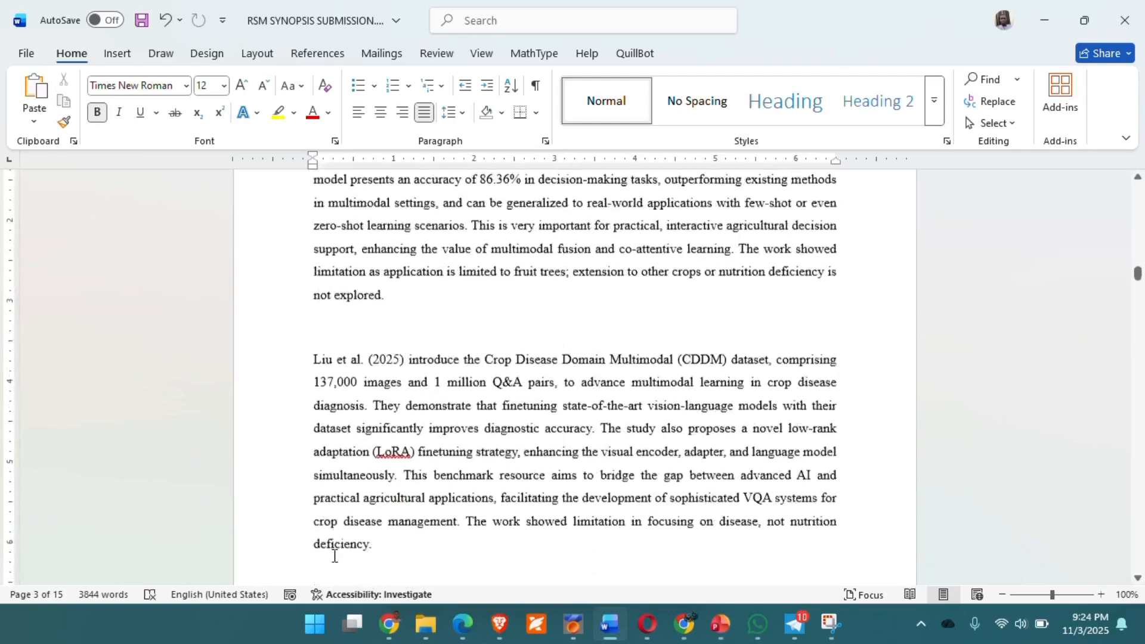
{"action": "left_click", "coordinate": [121, 54]}
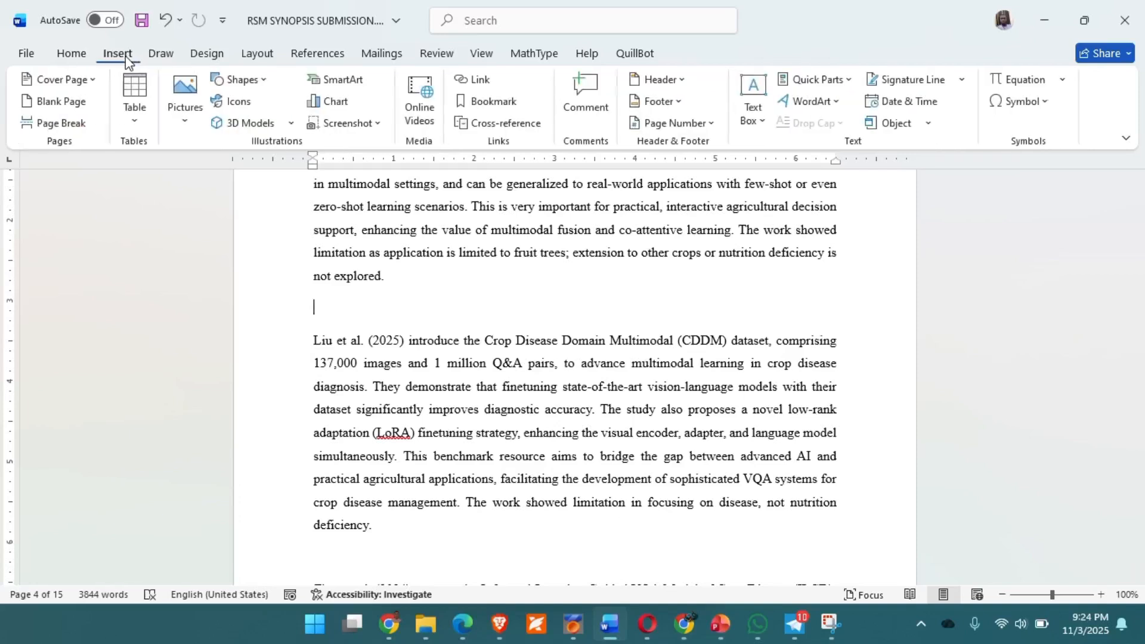
{"action": "left_click", "coordinate": [185, 126]}
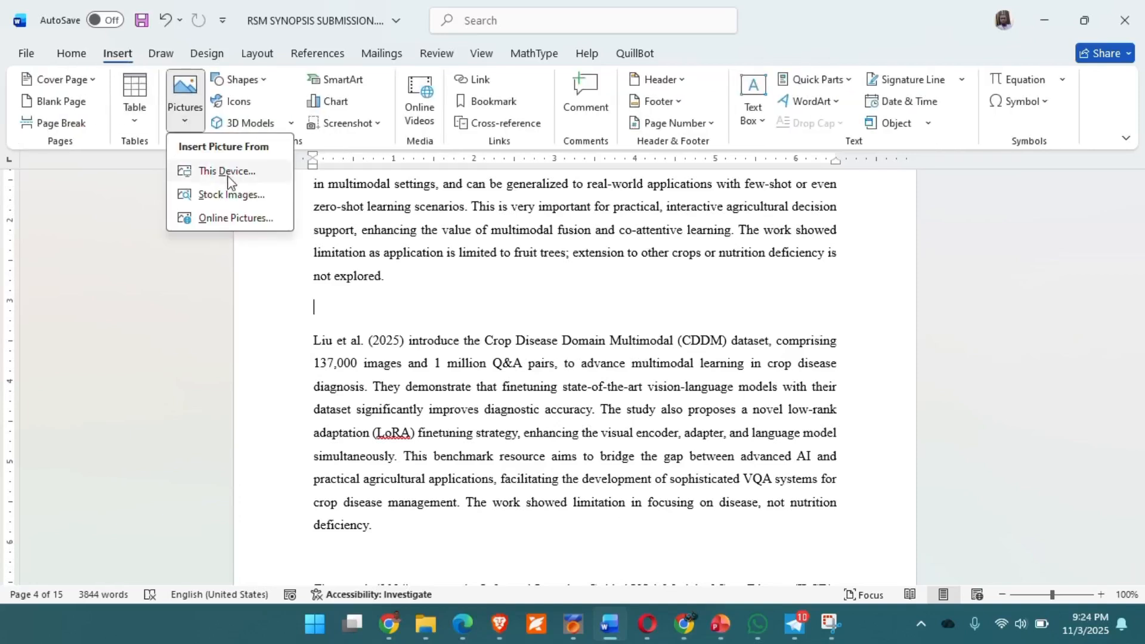
{"action": "left_click", "coordinate": [230, 192]}
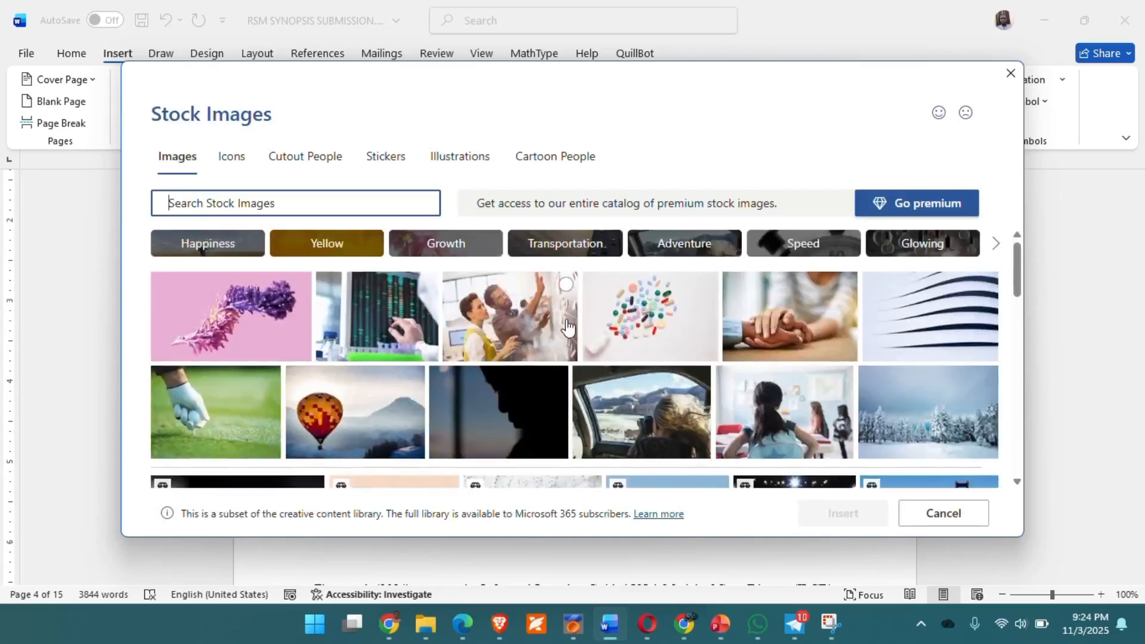
{"action": "left_click", "coordinate": [508, 318]}
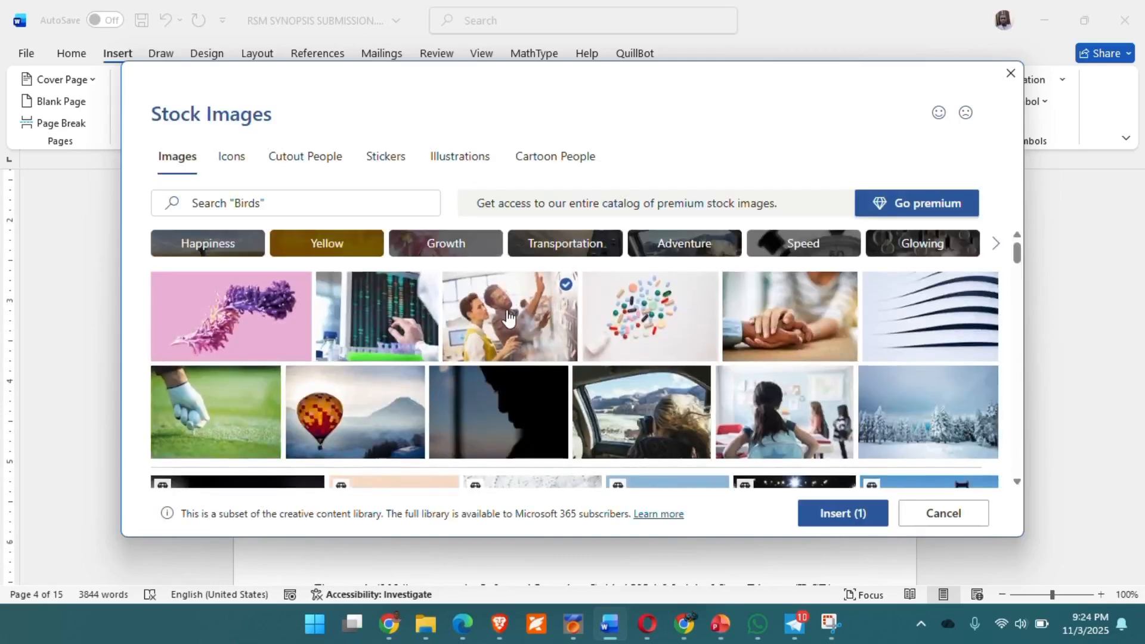
{"action": "left_click", "coordinate": [840, 513]}
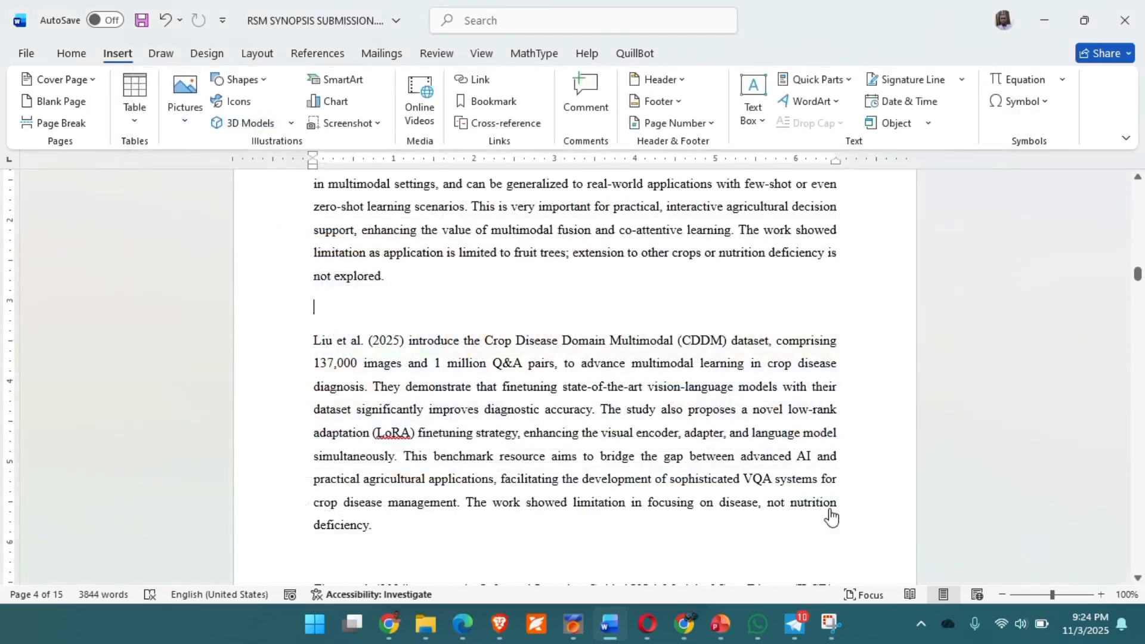
Shrink the inserted photo of the two people proportionally to about 3.2" high by 4.8" wide
{"action": "scroll", "coordinate": [649, 399], "scroll_direction": "down", "scroll_amount": 5}
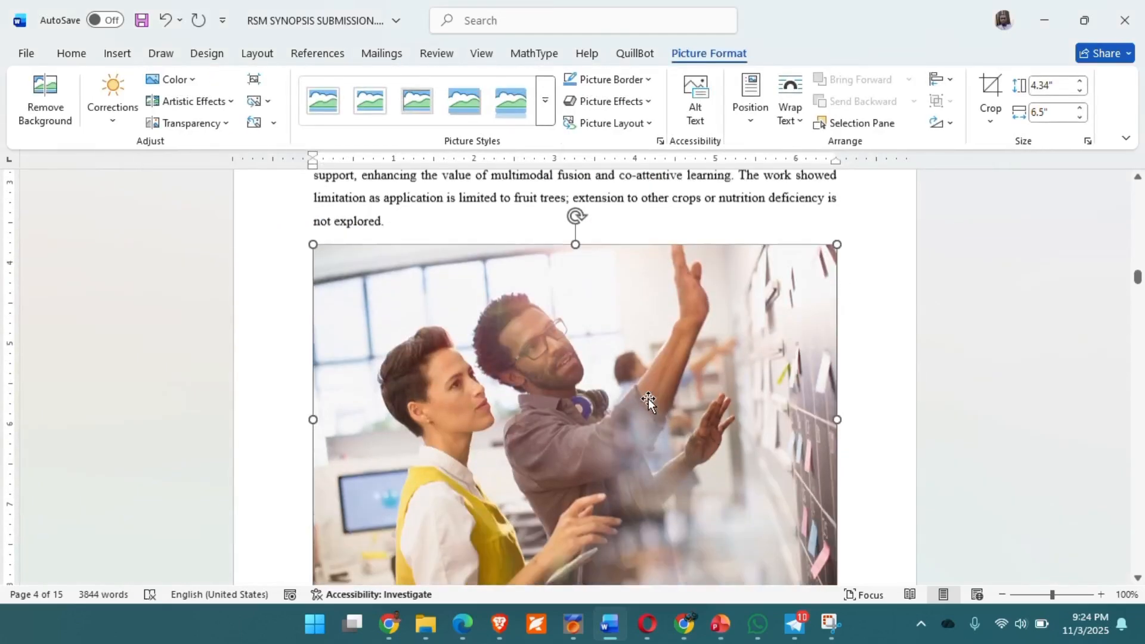
{"action": "scroll", "coordinate": [649, 398], "scroll_direction": "up", "scroll_amount": 3}
{"action": "scroll", "coordinate": [648, 398], "scroll_direction": "up", "scroll_amount": 1}
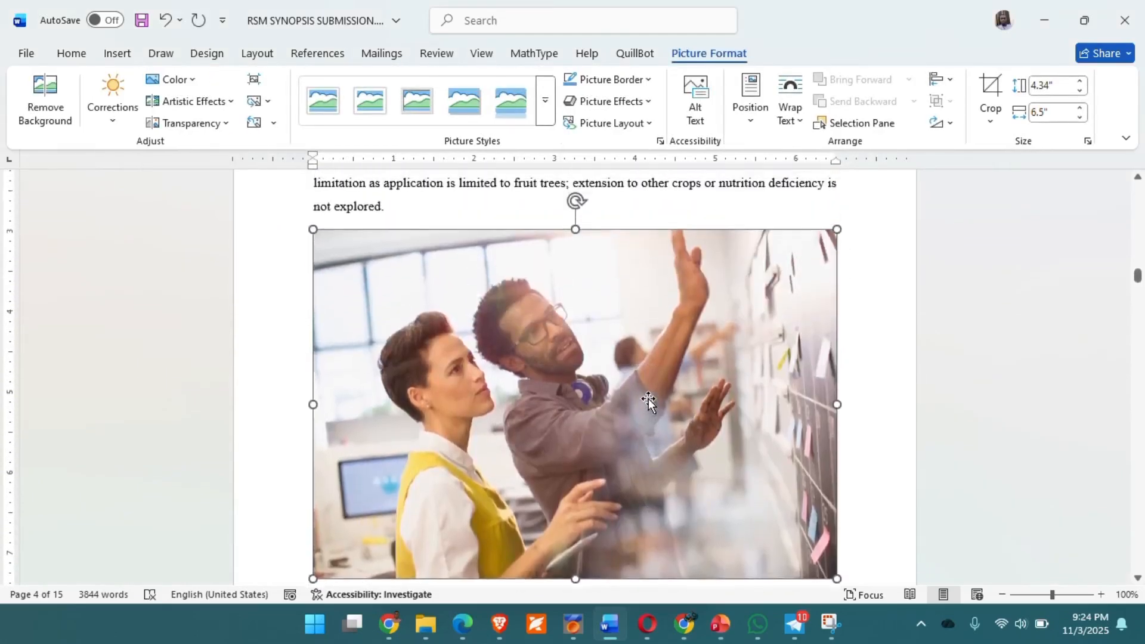
{"action": "left_click_drag", "start_coordinate": [310, 228], "coordinate": [482, 320]}
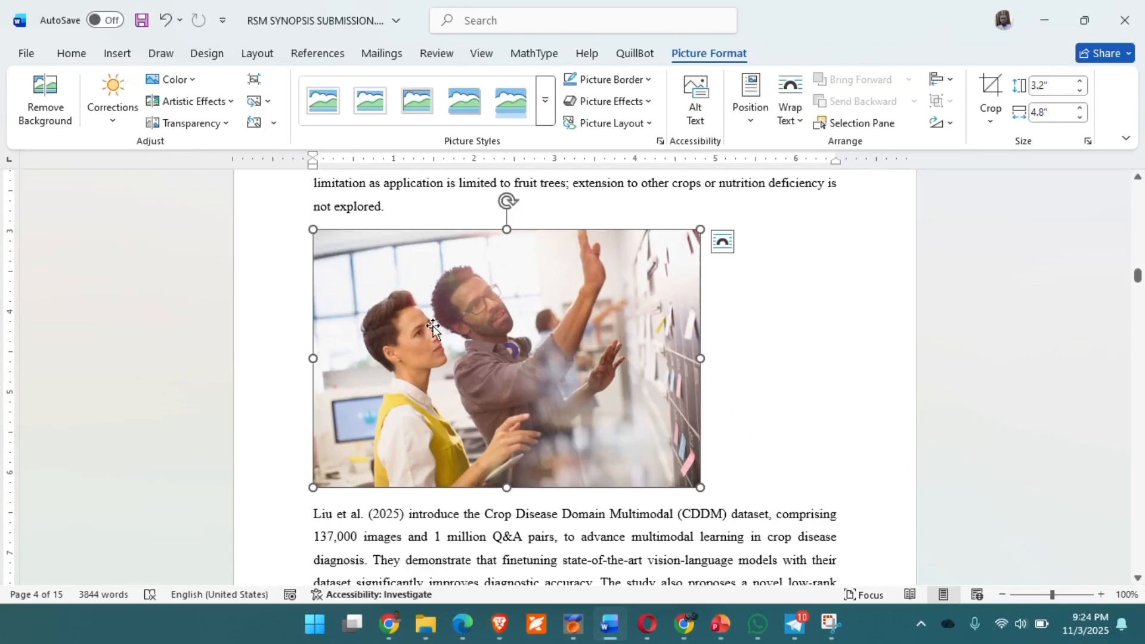
Open the Online Pictures search for the empty line above the Nanavaty et al. paragraph and browse its categories
{"action": "scroll", "coordinate": [434, 327], "scroll_direction": "down", "scroll_amount": 10}
{"action": "scroll", "coordinate": [433, 327], "scroll_direction": "down", "scroll_amount": 3}
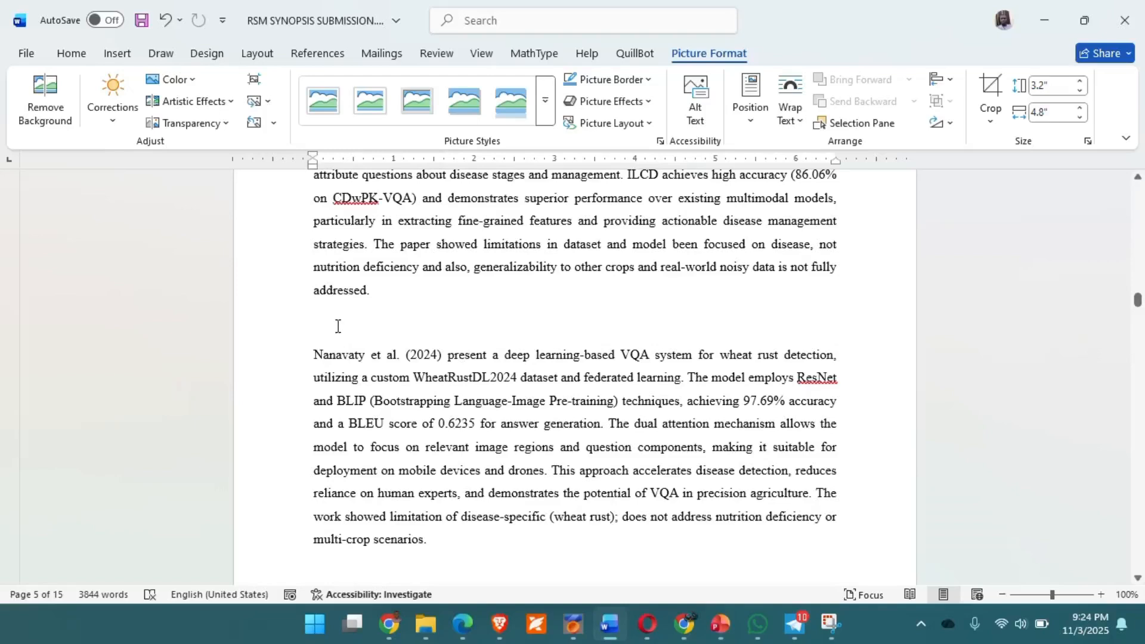
{"action": "left_click", "coordinate": [338, 325]}
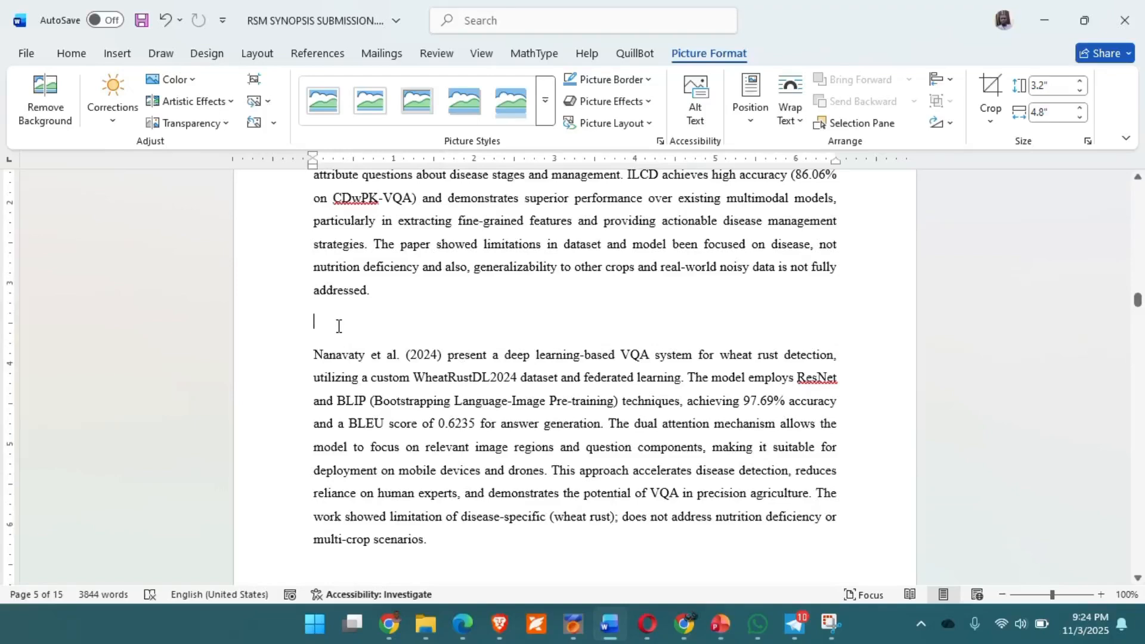
{"action": "left_click", "coordinate": [119, 55]}
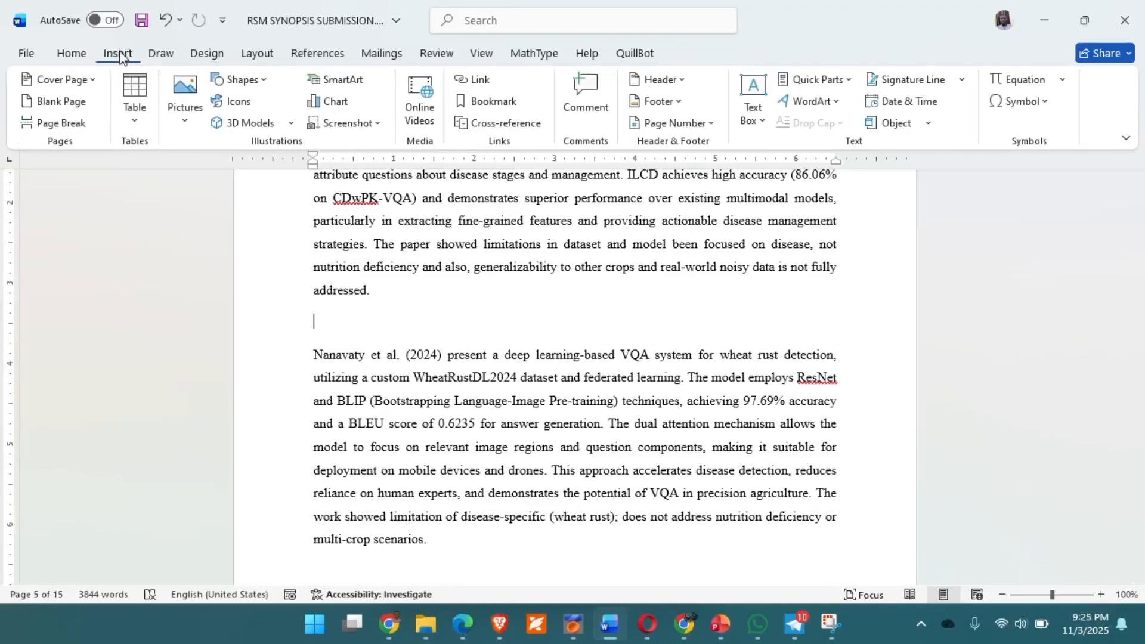
{"action": "left_click", "coordinate": [187, 126]}
{"action": "left_click", "coordinate": [234, 218]}
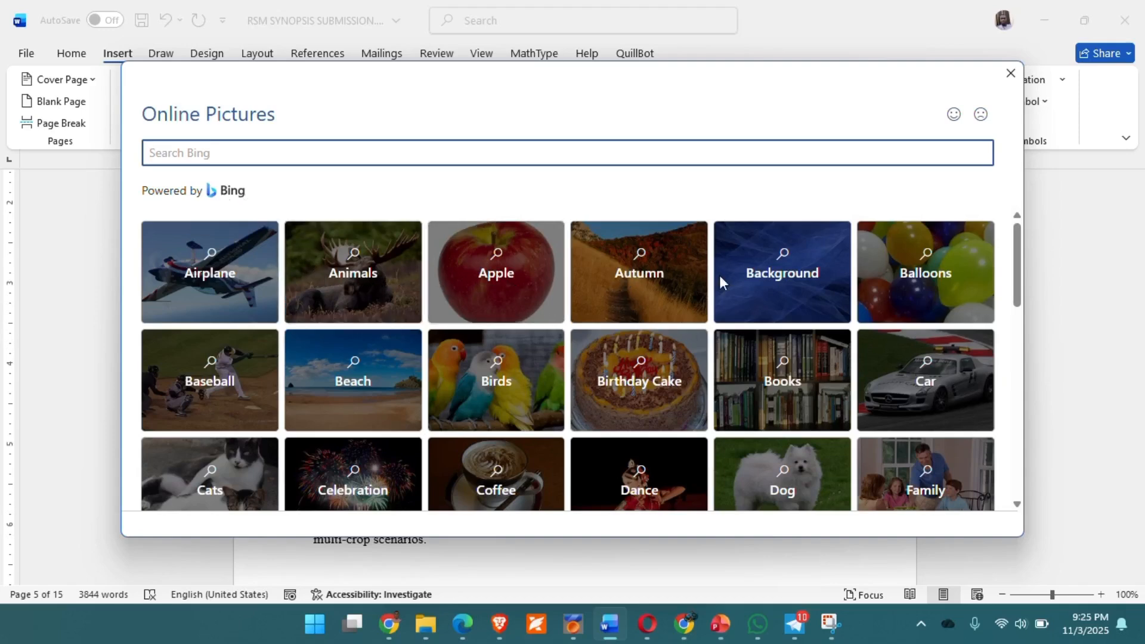
{"action": "scroll", "coordinate": [795, 389], "scroll_direction": "down", "scroll_amount": 5}
{"action": "scroll", "coordinate": [795, 389], "scroll_direction": "up", "scroll_amount": 5}
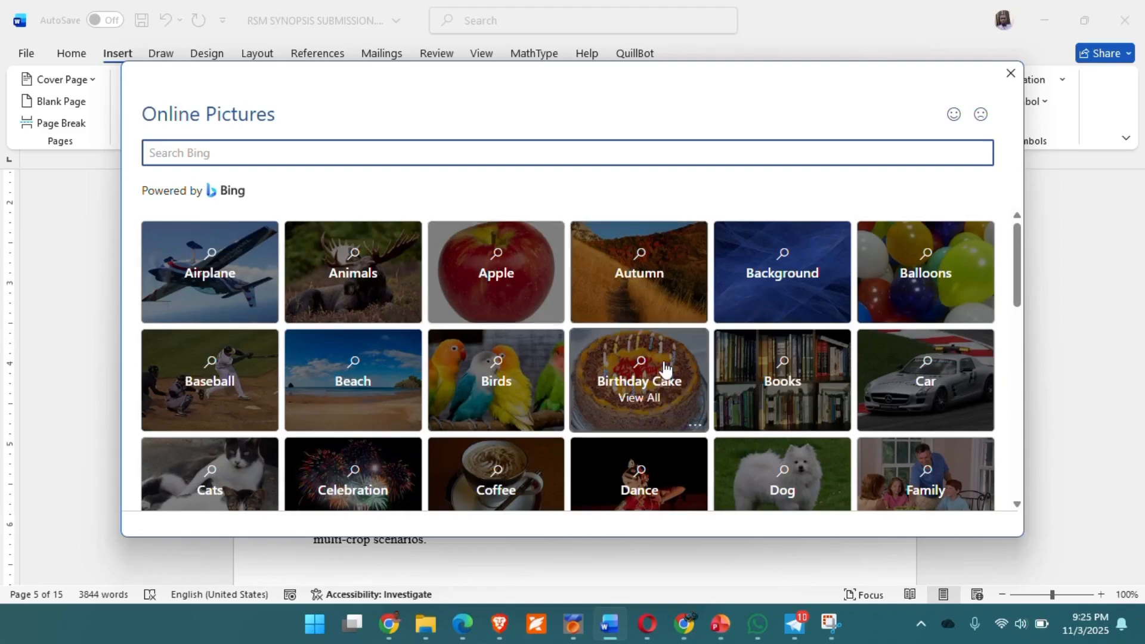
{"action": "scroll", "coordinate": [662, 370], "scroll_direction": "down", "scroll_amount": 10}
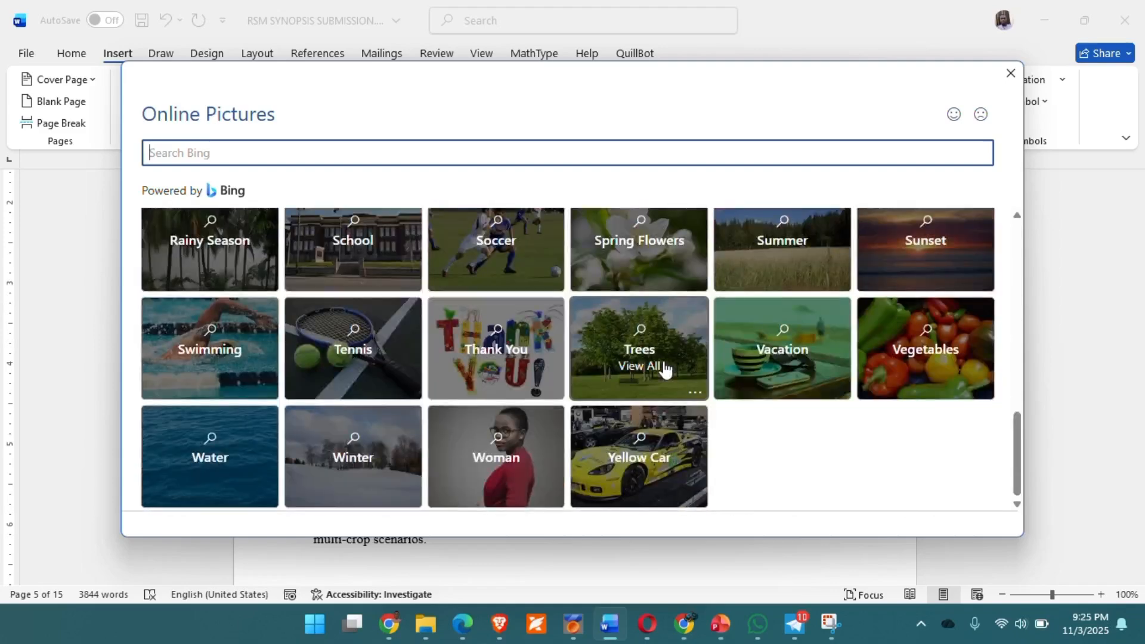
{"action": "scroll", "coordinate": [662, 371], "scroll_direction": "up", "scroll_amount": 10}
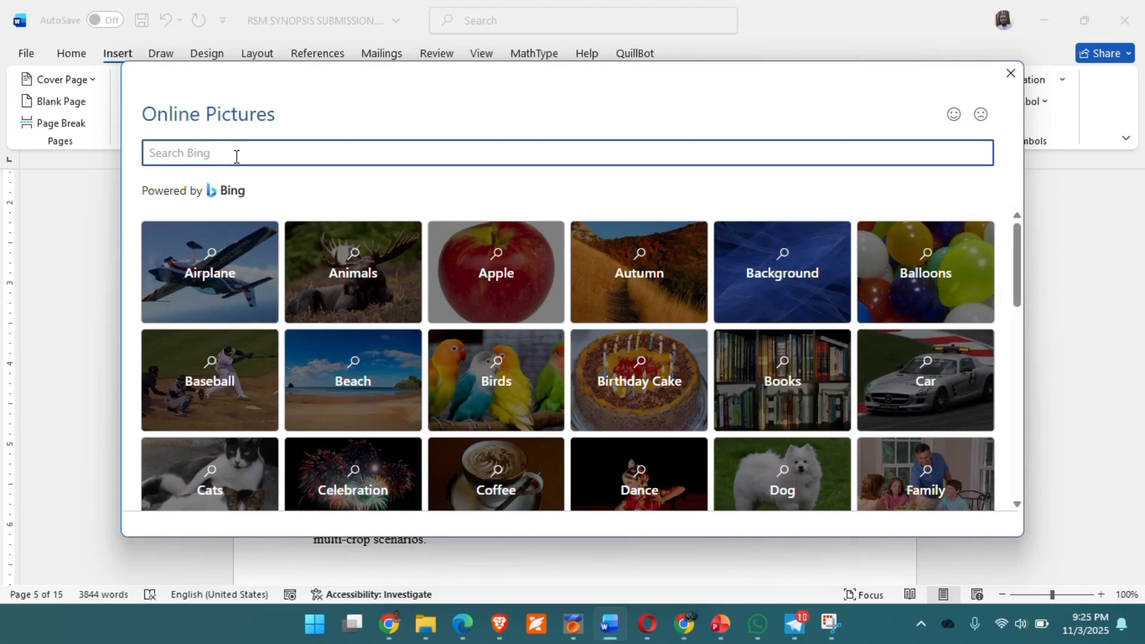
Insert the red and white airliner picture from the Airplane category and shrink it to about 2.96" high by 4.44" wide
{"action": "left_click", "coordinate": [207, 276]}
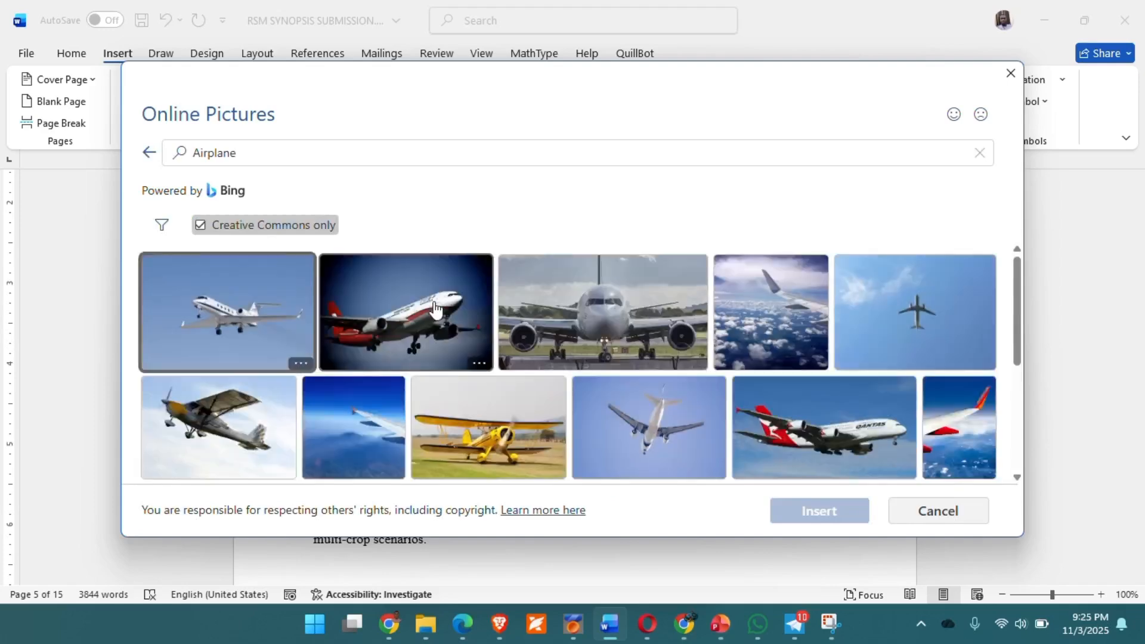
{"action": "scroll", "coordinate": [588, 357], "scroll_direction": "down", "scroll_amount": 6}
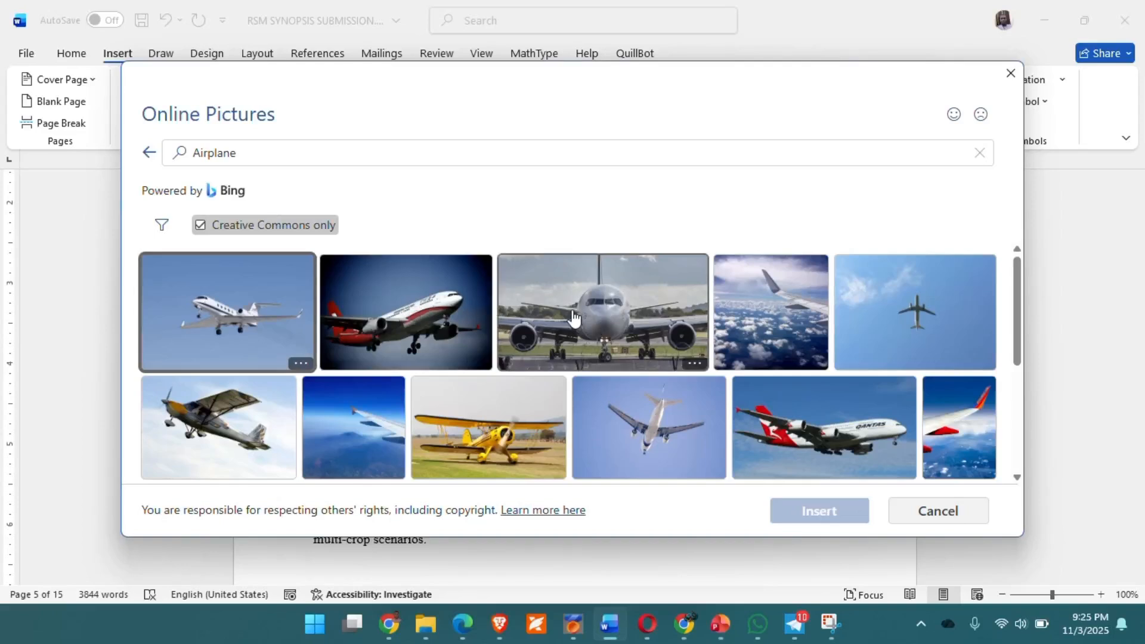
{"action": "left_click", "coordinate": [431, 311]}
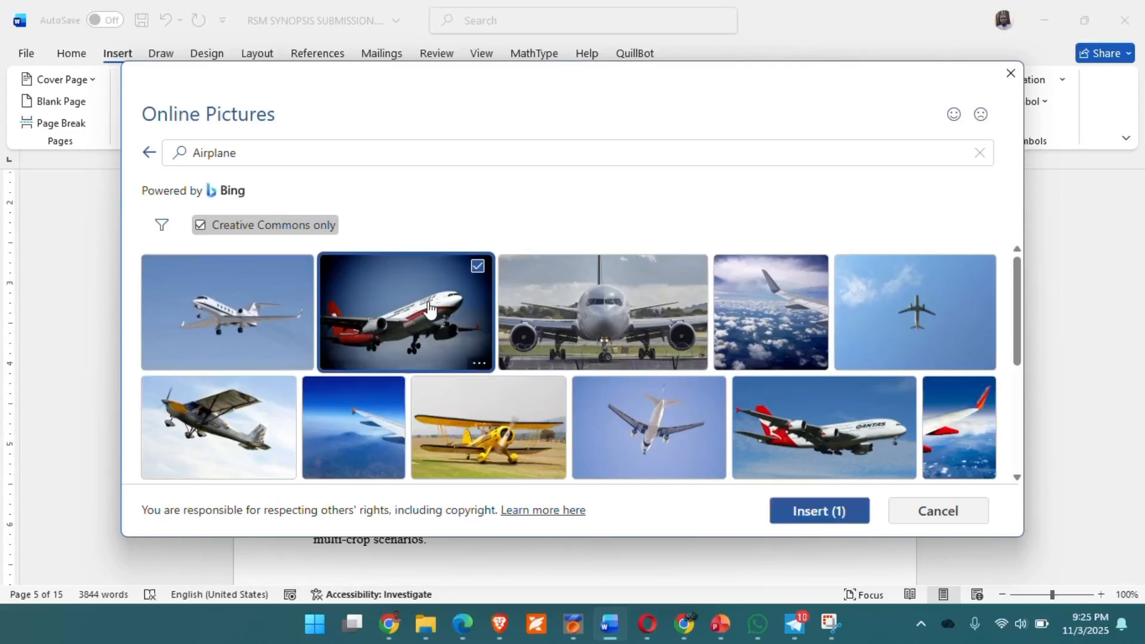
{"action": "left_click", "coordinate": [817, 514]}
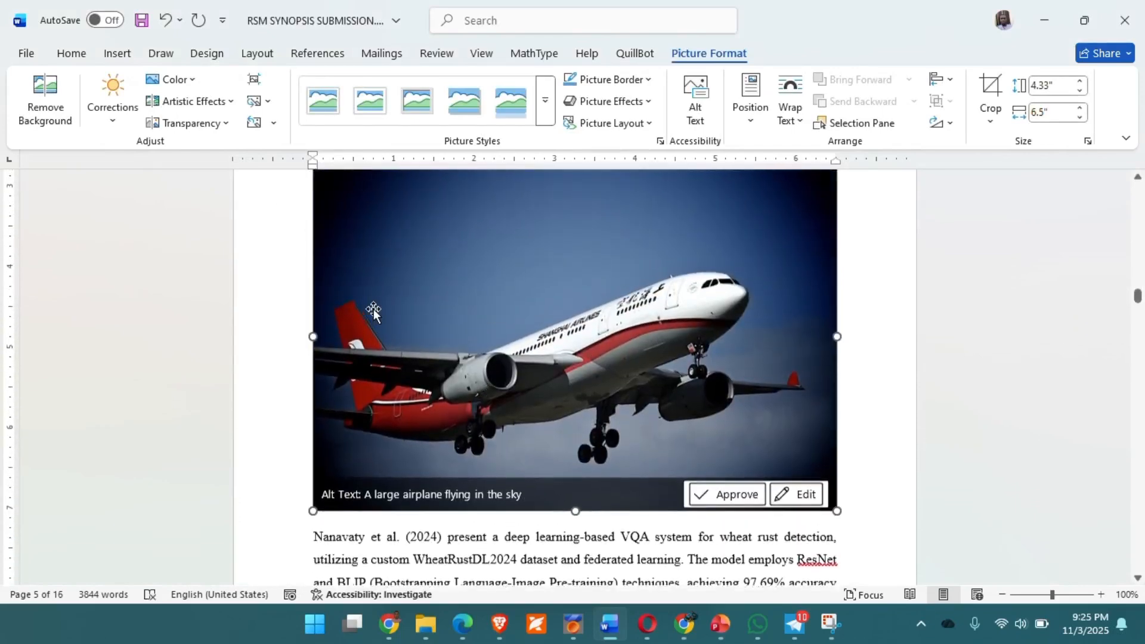
{"action": "scroll", "coordinate": [373, 309], "scroll_direction": "up", "scroll_amount": 1}
{"action": "left_click_drag", "start_coordinate": [313, 244], "coordinate": [492, 358]}
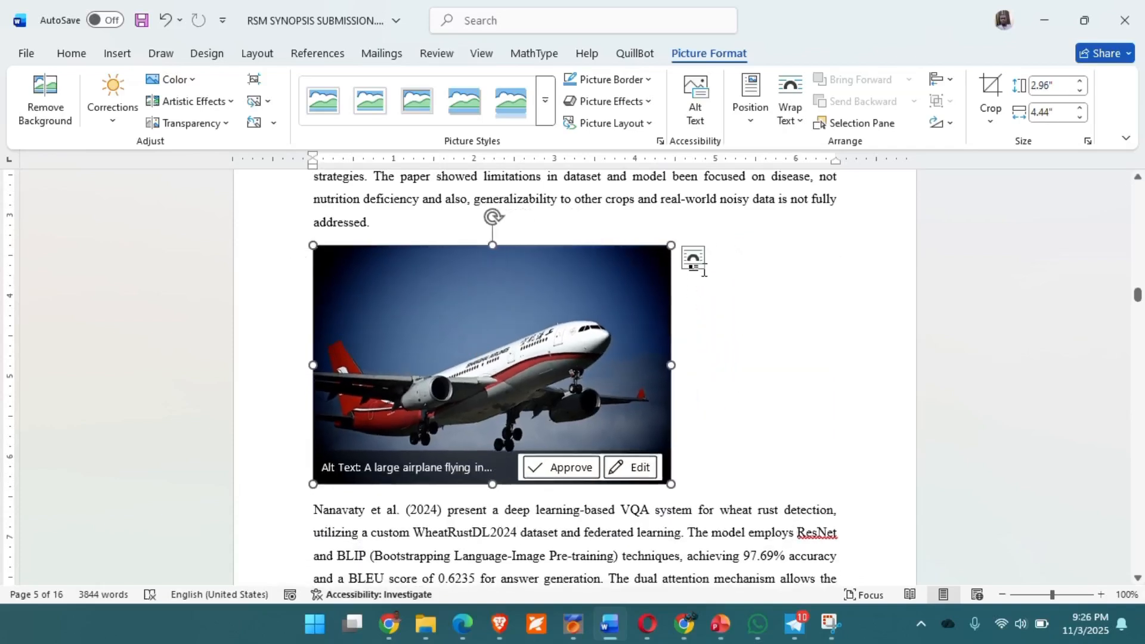